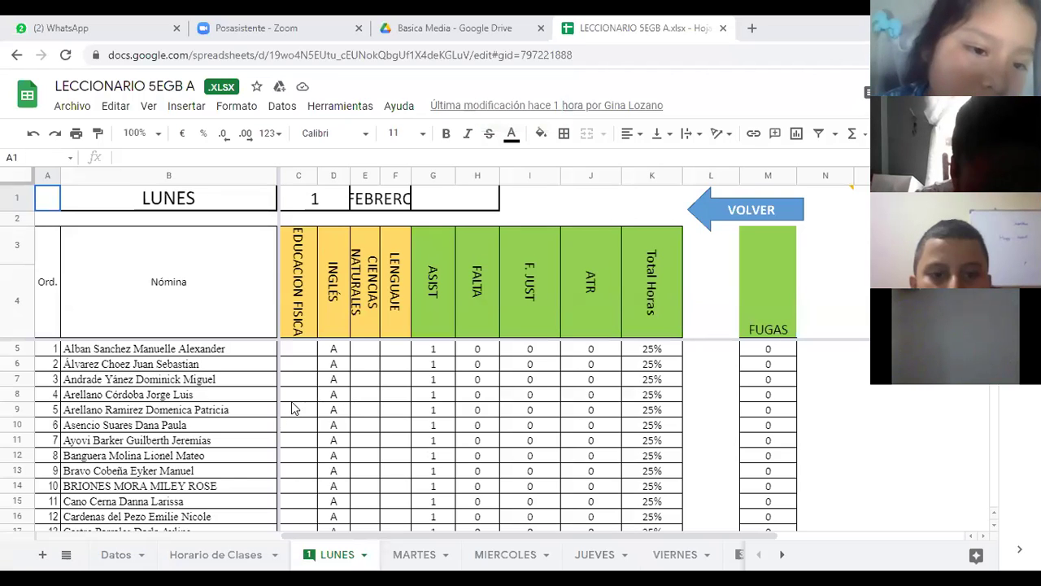
- Enter attendance mark A under Ciencias Naturales for students 1 to 3 (E5:E7) on the LUNES sheet
{"action": "left_click", "coordinate": [366, 350]}
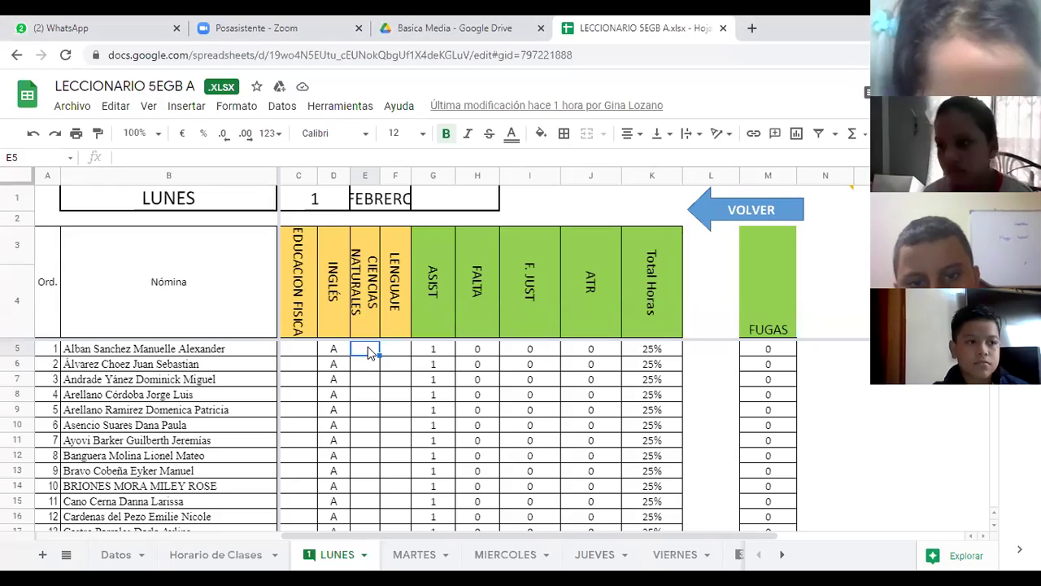
{"action": "type", "text": "A"}
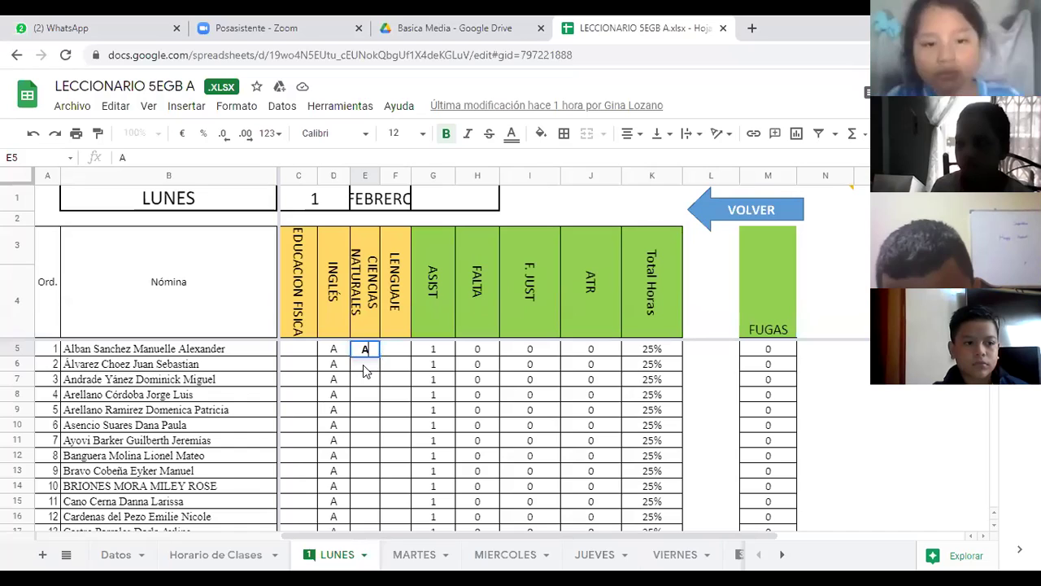
{"action": "key", "text": "Return"}
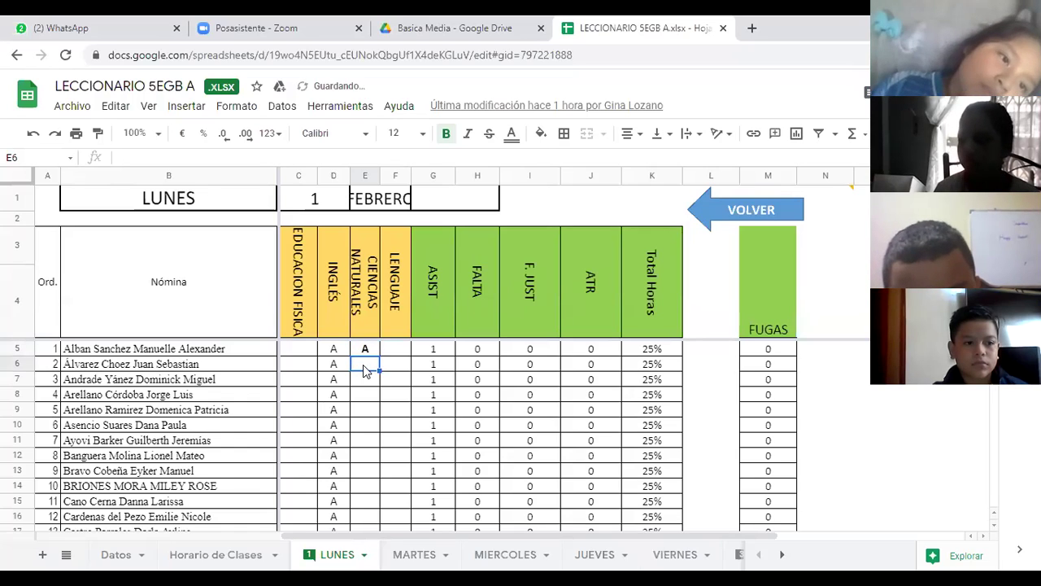
{"action": "double_click", "coordinate": [363, 365]}
{"action": "type", "text": "A"}
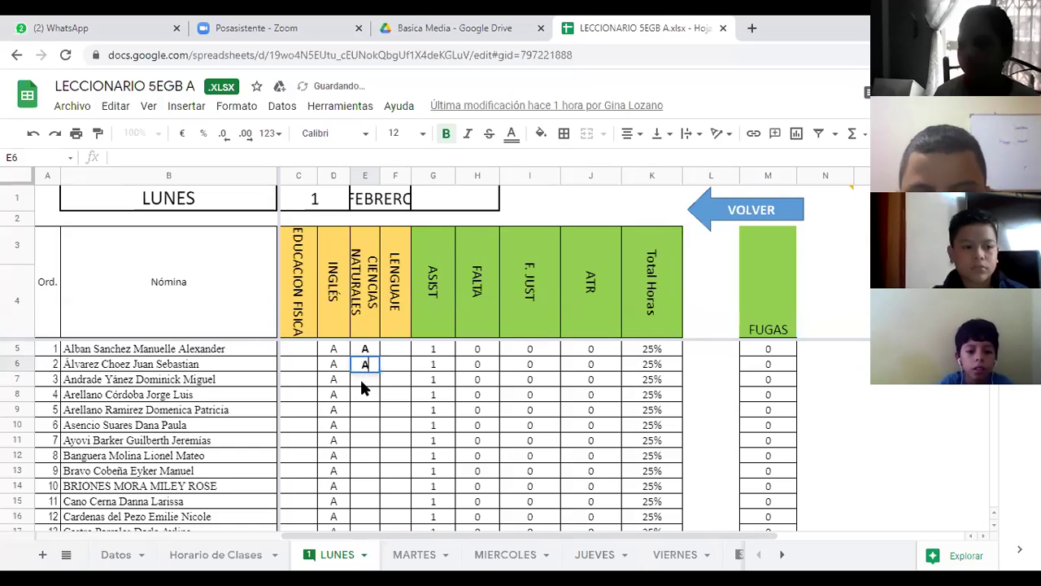
{"action": "key", "text": "Return"}
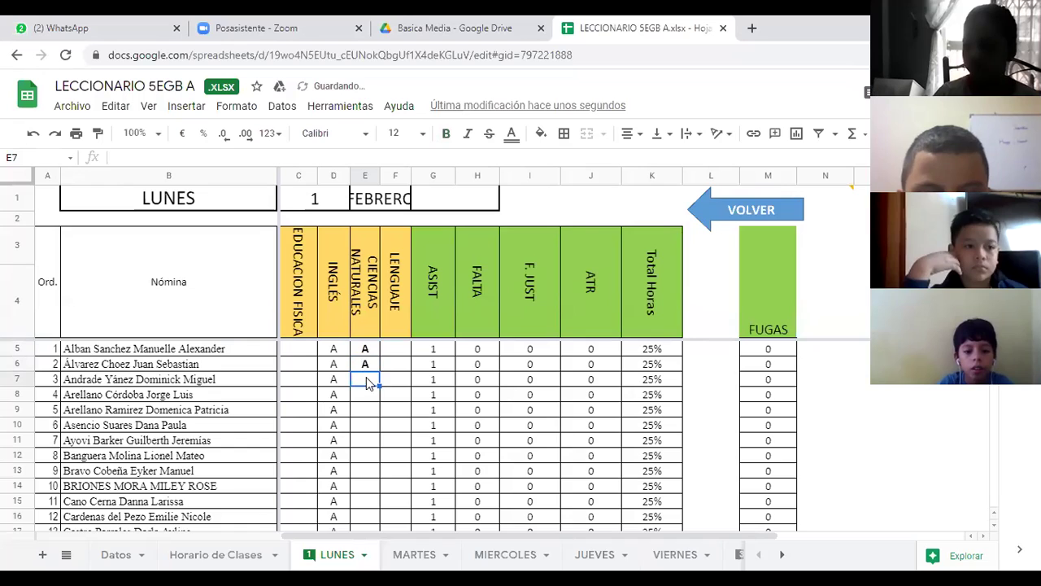
{"action": "type", "text": "AA"}
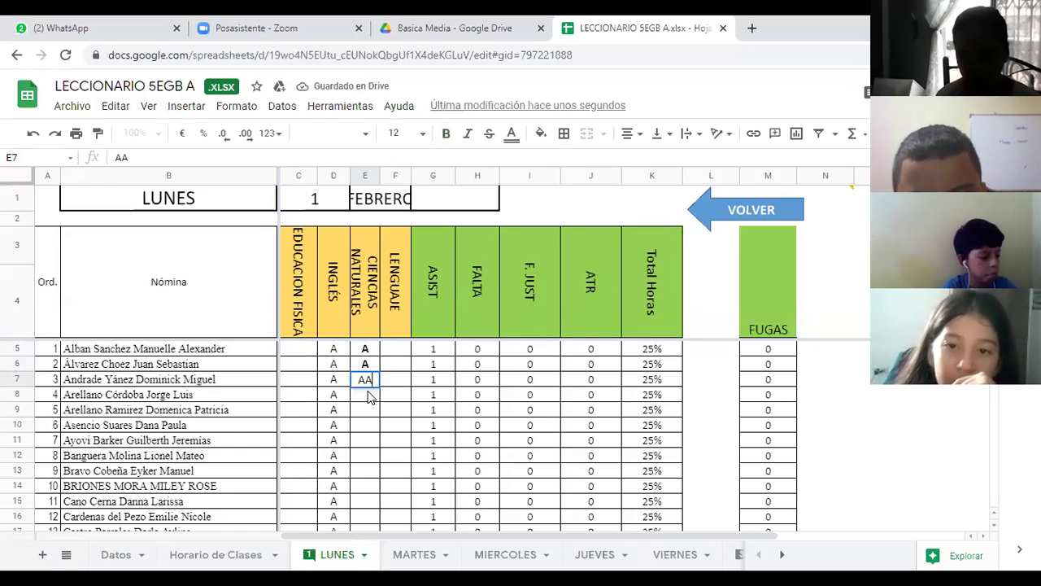
{"action": "key", "text": "BackSpace"}
{"action": "key", "text": "BackSpace"}
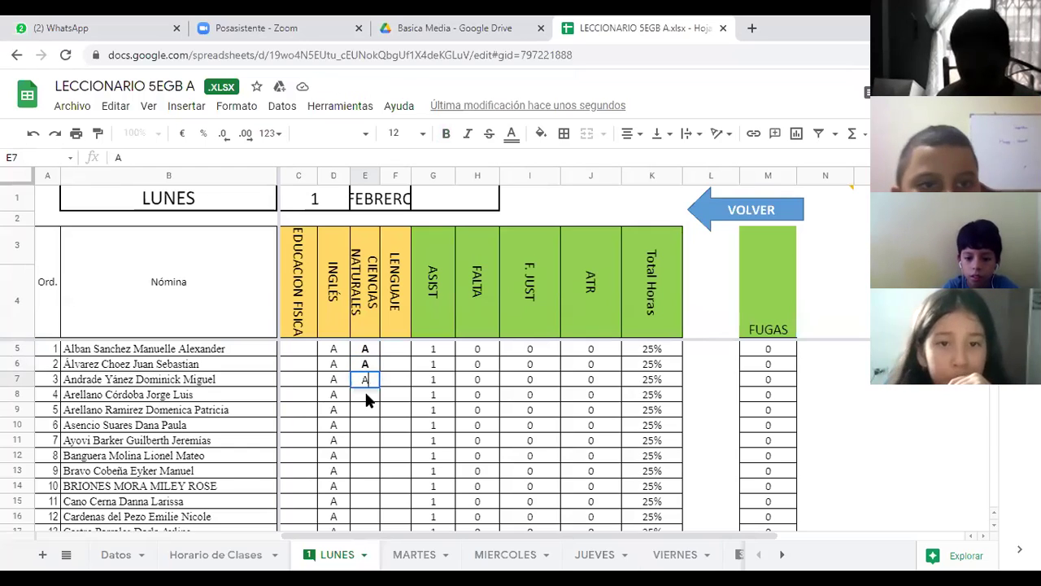
{"action": "key", "text": "Return"}
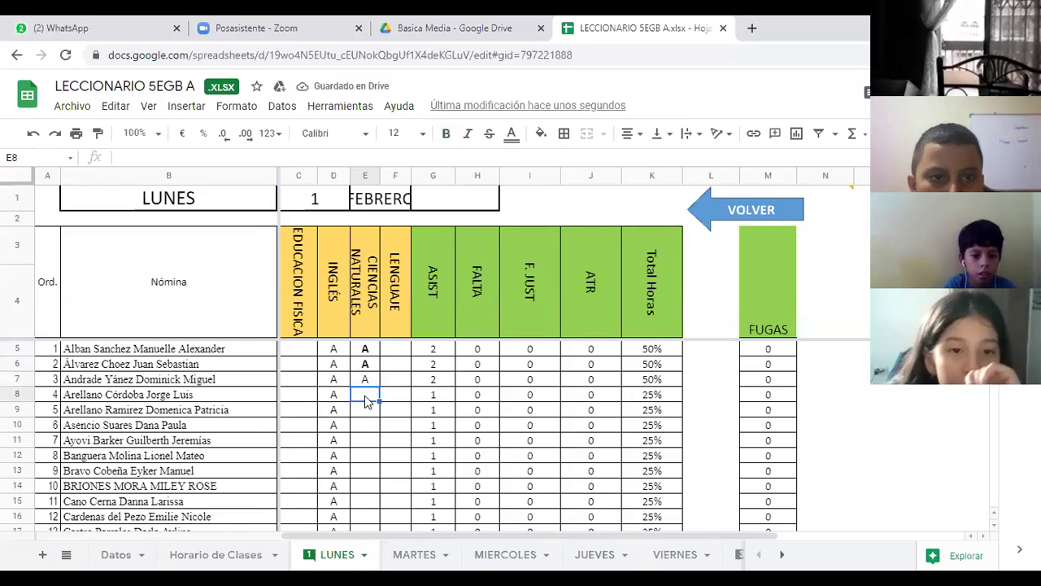
- Record attendance mark A under Ciencias Naturales for students 4 to 6 (E8:E10)
{"action": "type", "text": "A"}
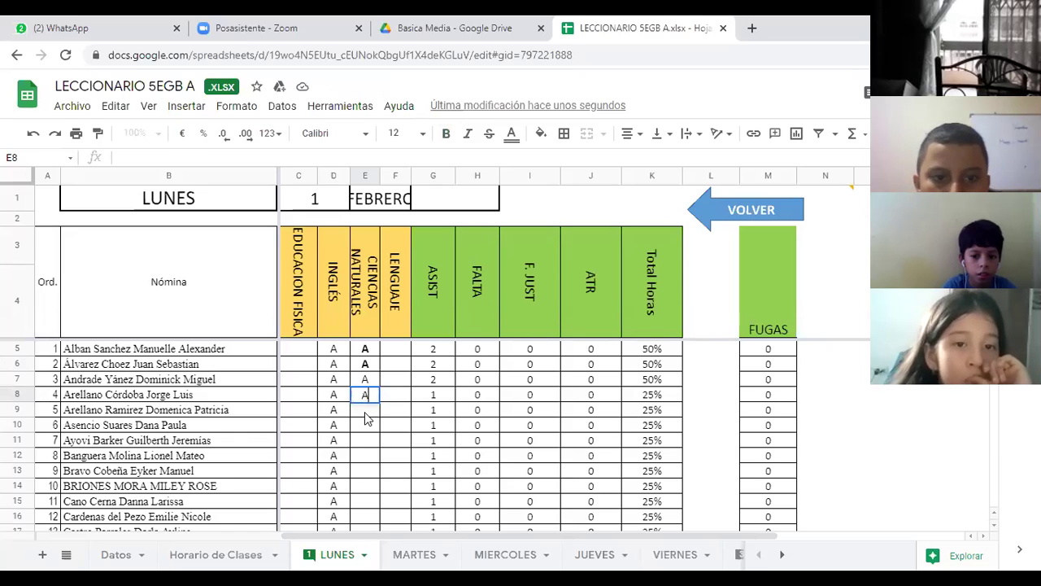
{"action": "left_click", "coordinate": [365, 411]}
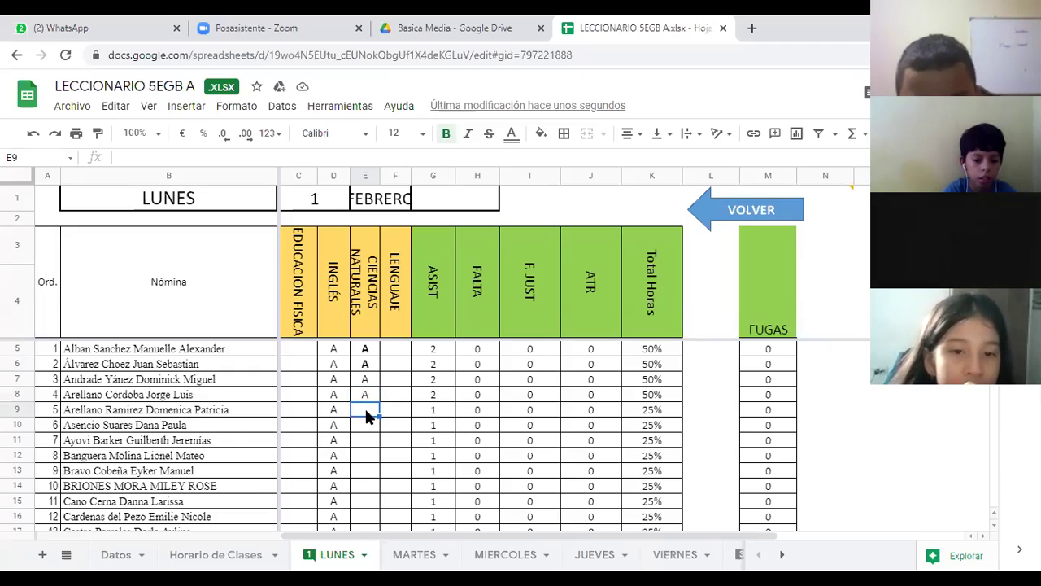
{"action": "type", "text": "A"}
{"action": "key", "text": "Return"}
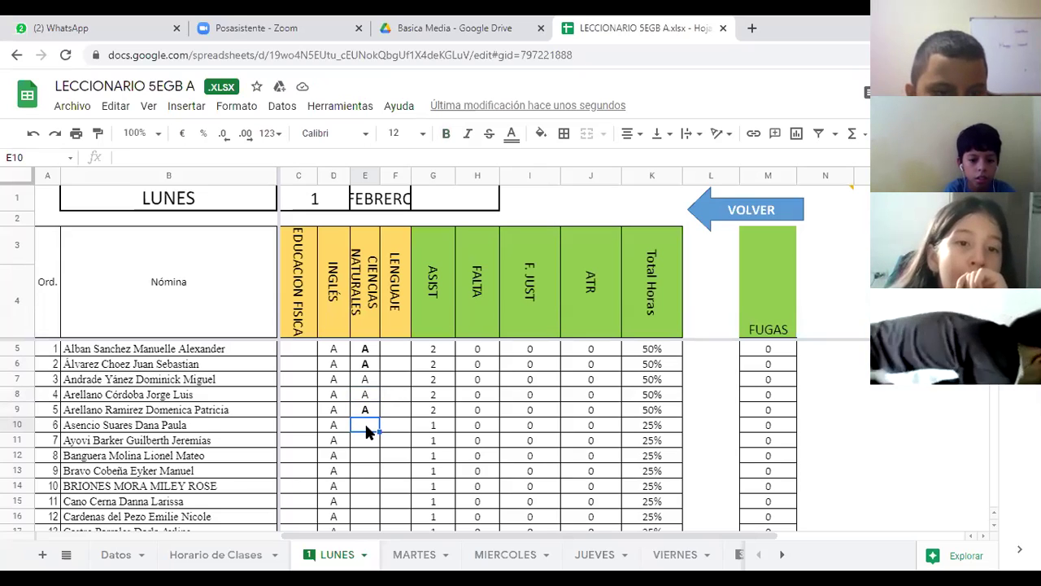
{"action": "type", "text": "A"}
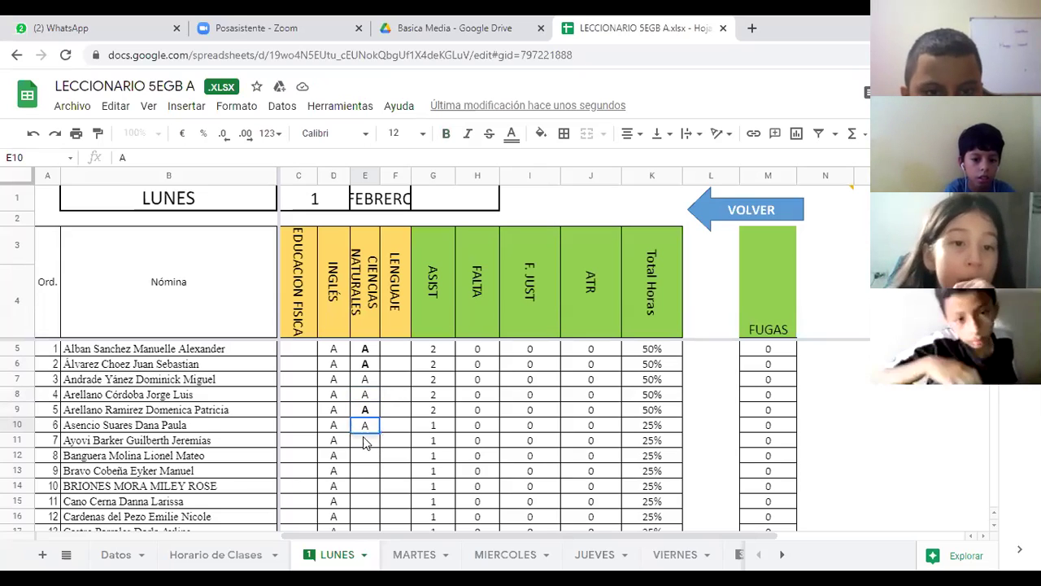
{"action": "key", "text": "Return"}
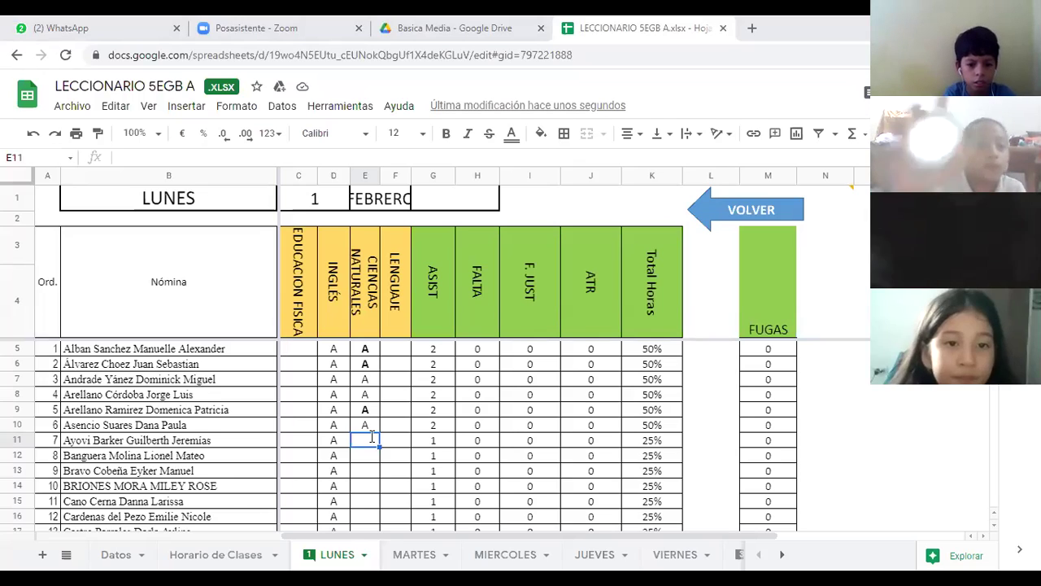
- Mark student 7 with F in E11 and students 8 and 9 with A in E12:E13 under Ciencias Naturales
{"action": "type", "text": "F"}
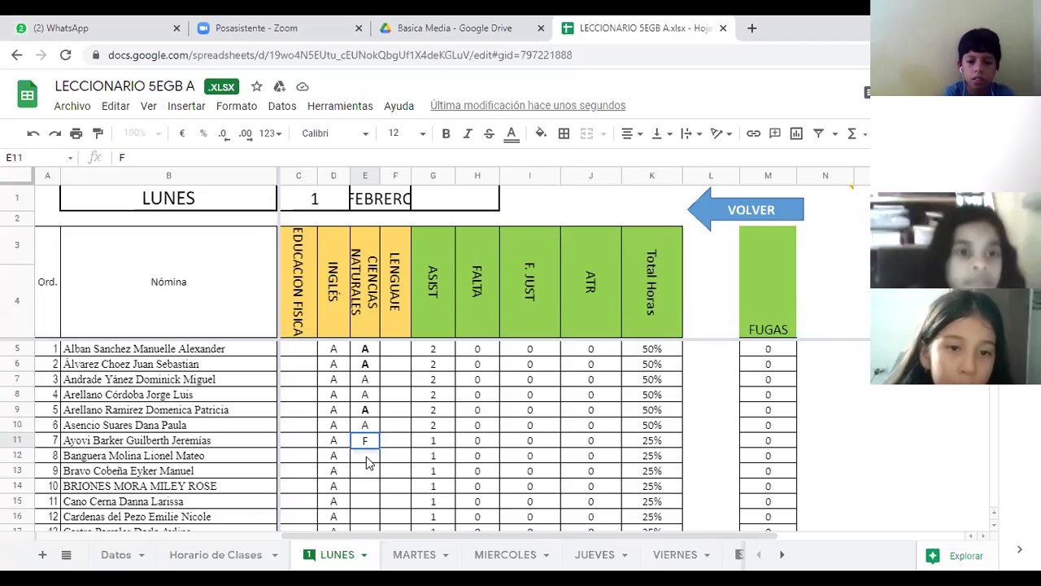
{"action": "key", "text": "Return"}
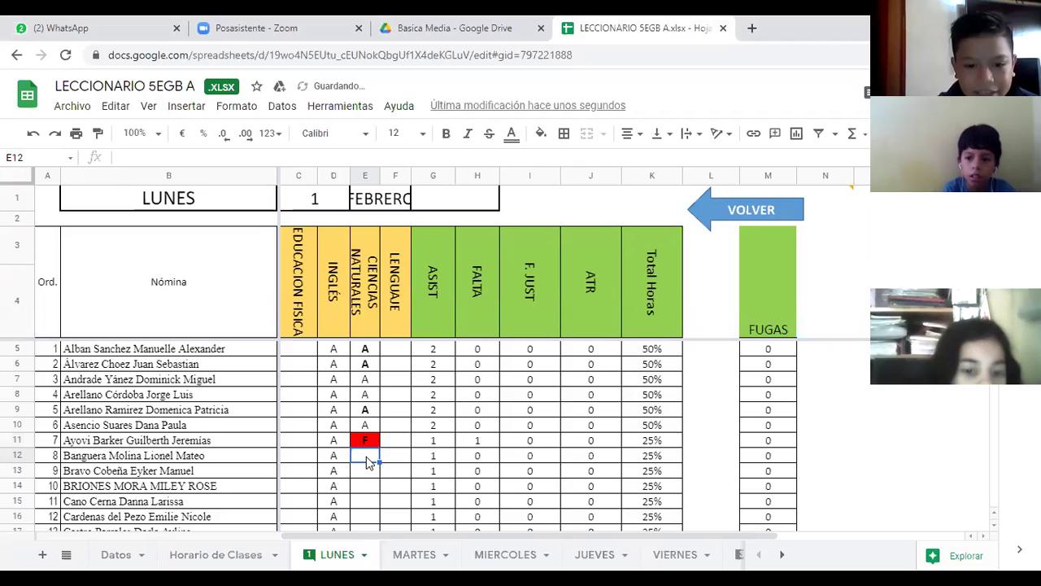
{"action": "type", "text": "A"}
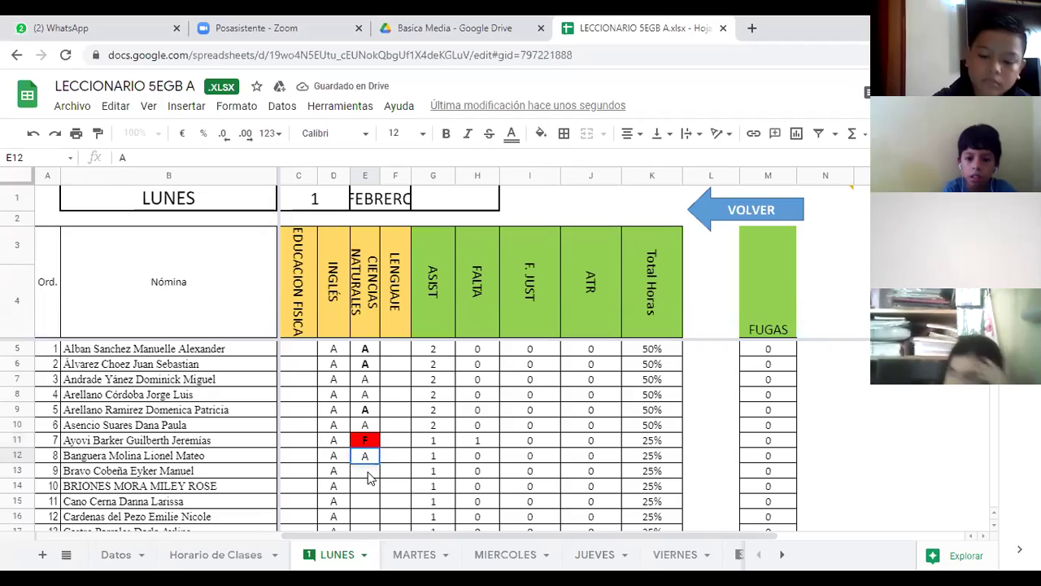
{"action": "key", "text": "Return"}
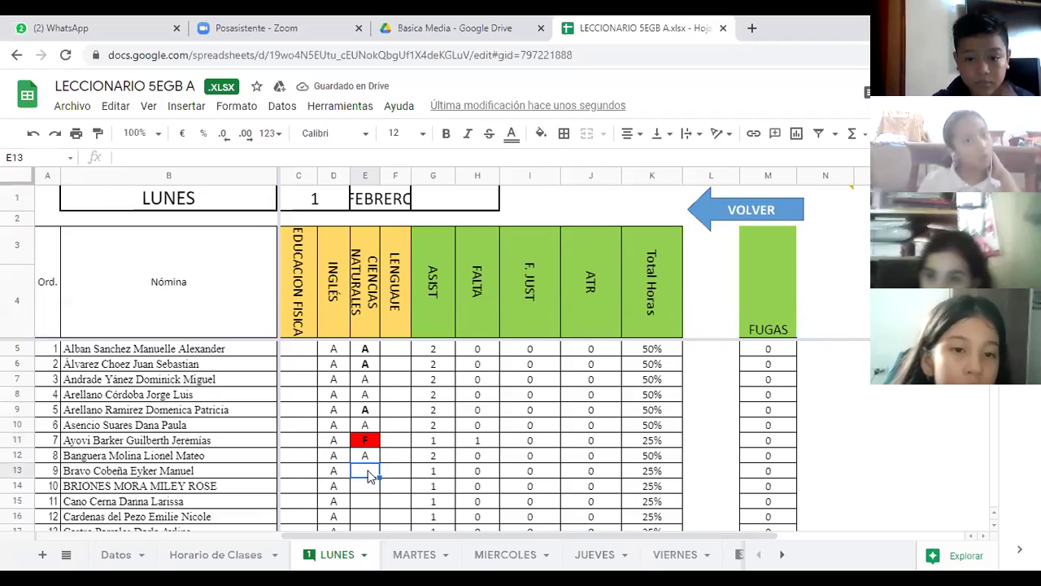
{"action": "type", "text": "A"}
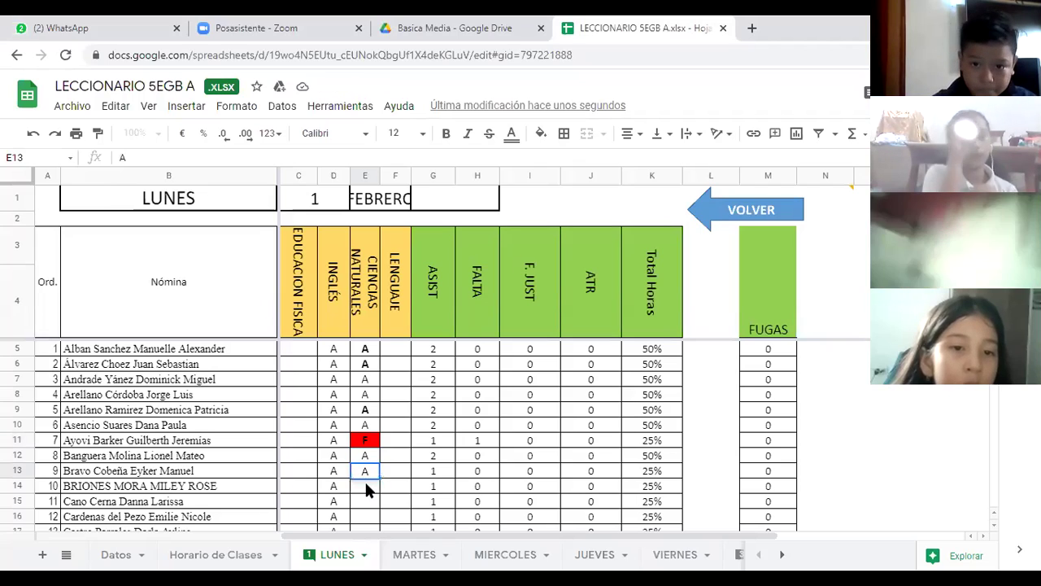
{"action": "key", "text": "Return"}
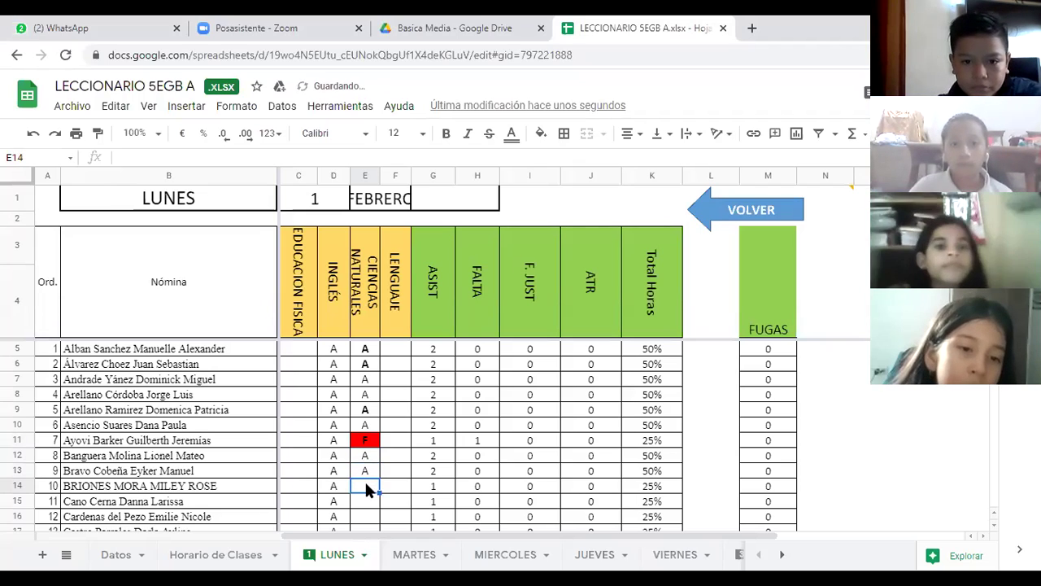
- Enter A under Ciencias Naturales for students 10 and 11 (E14:E15)
{"action": "type", "text": "A"}
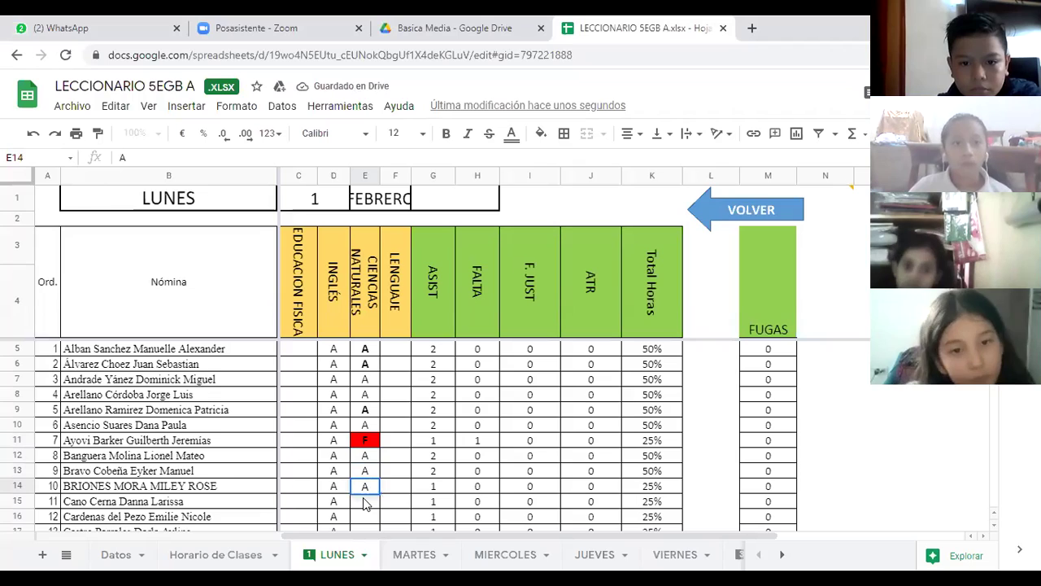
{"action": "key", "text": "Return"}
{"action": "type", "text": "A"}
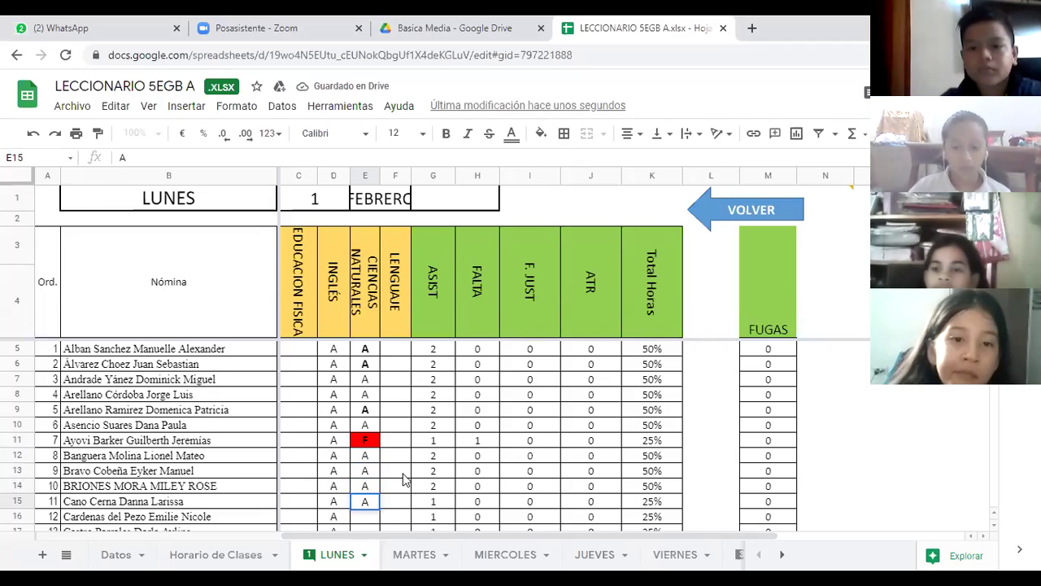
{"action": "scroll", "coordinate": [403, 480], "scroll_direction": "down", "scroll_amount": 2}
{"action": "scroll", "coordinate": [403, 480], "scroll_direction": "down", "scroll_amount": 2}
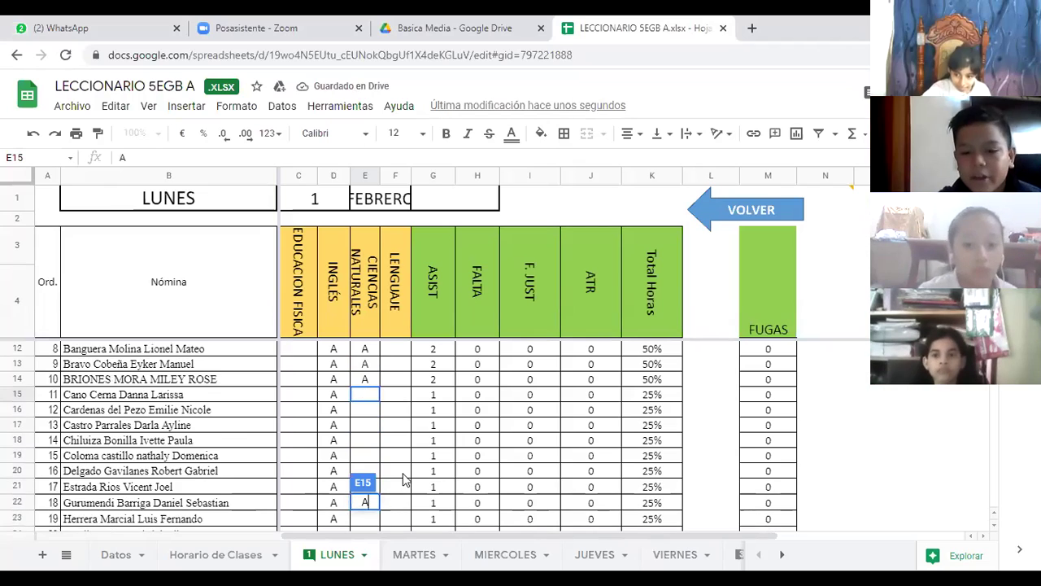
{"action": "scroll", "coordinate": [362, 367], "scroll_direction": "down", "scroll_amount": 2}
{"action": "left_click", "coordinate": [365, 368]}
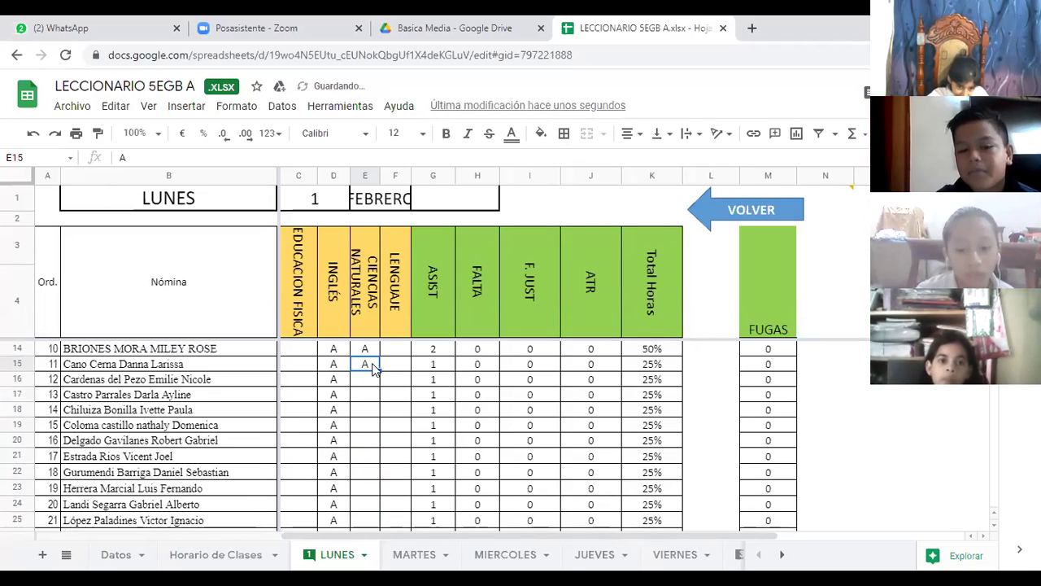
- Change student 7's Ciencias Naturales mark in E11 to A
{"action": "scroll", "coordinate": [372, 368], "scroll_direction": "up", "scroll_amount": 1}
{"action": "scroll", "coordinate": [367, 395], "scroll_direction": "up", "scroll_amount": 2}
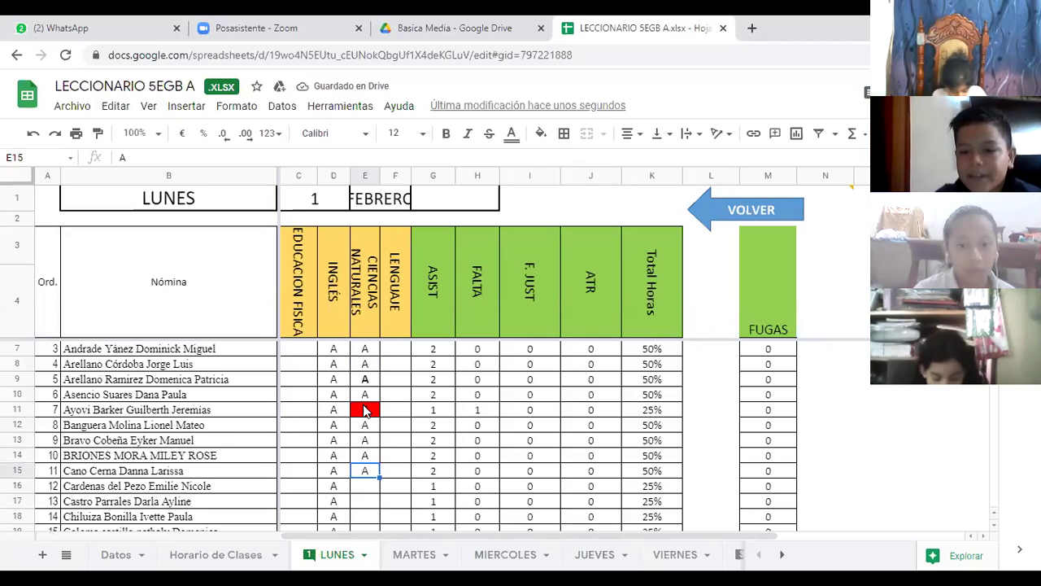
{"action": "left_click", "coordinate": [364, 410]}
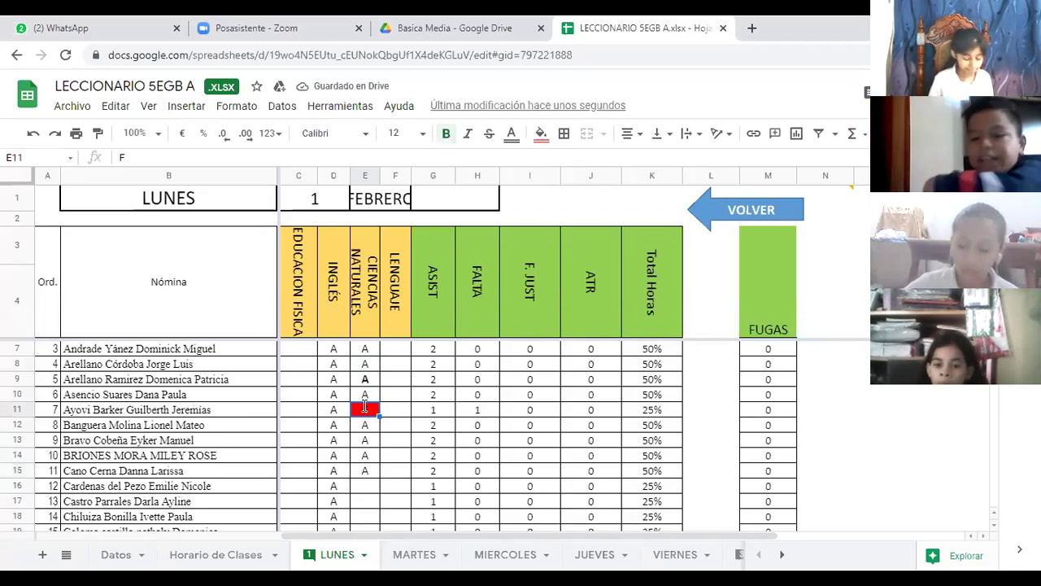
{"action": "type", "text": "A"}
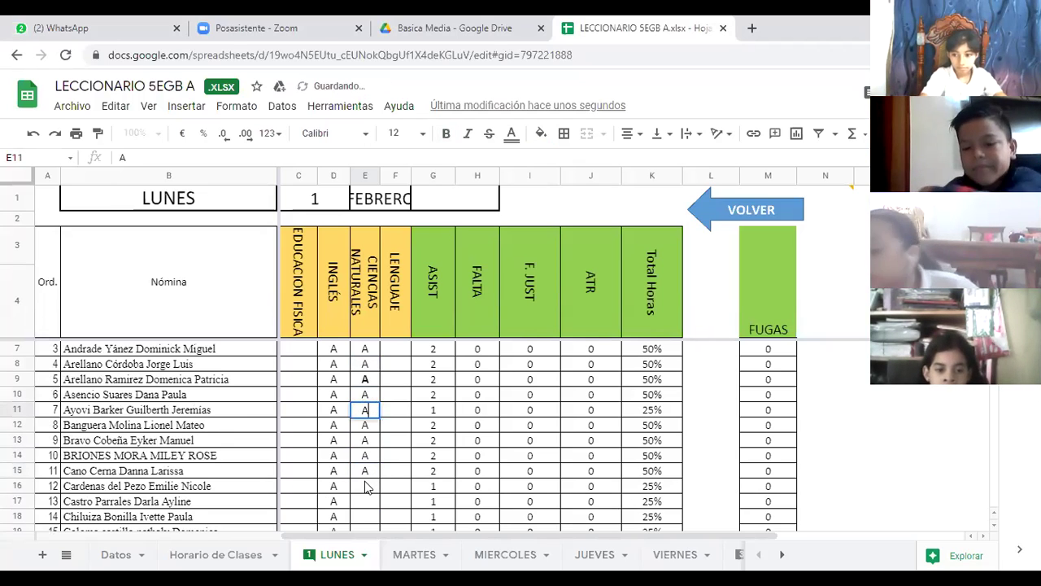
{"action": "left_click", "coordinate": [367, 485]}
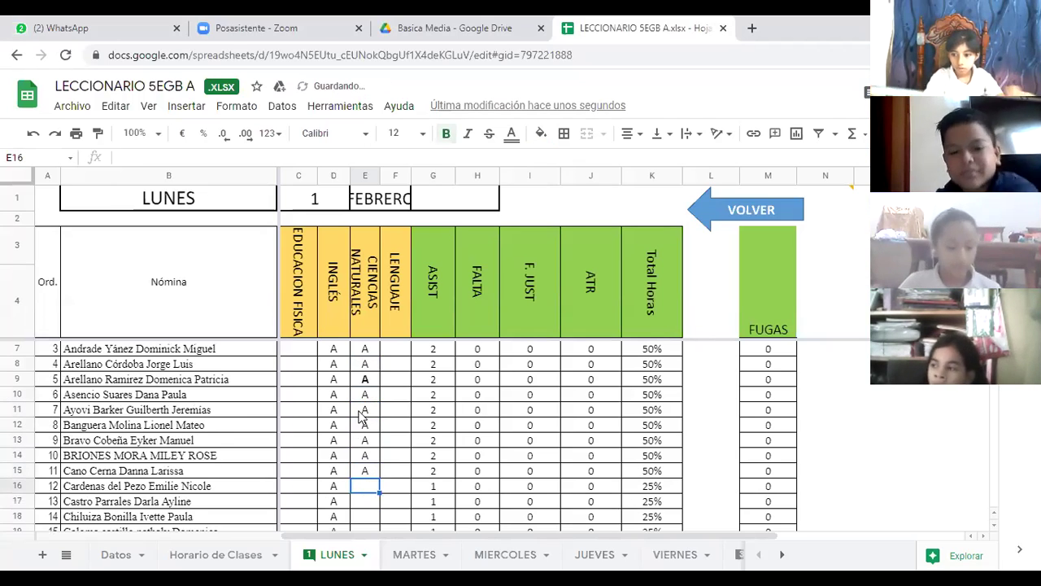
- Mark student 12 with F in E16 and student 13 with A in E17 under Ciencias Naturales
{"action": "scroll", "coordinate": [365, 448], "scroll_direction": "down", "scroll_amount": 2}
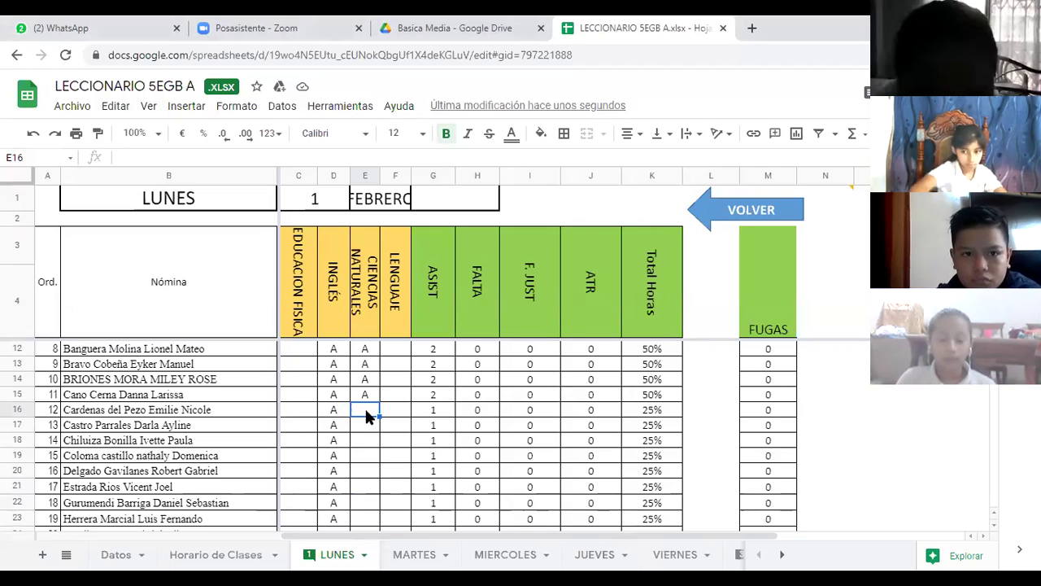
{"action": "type", "text": "F"}
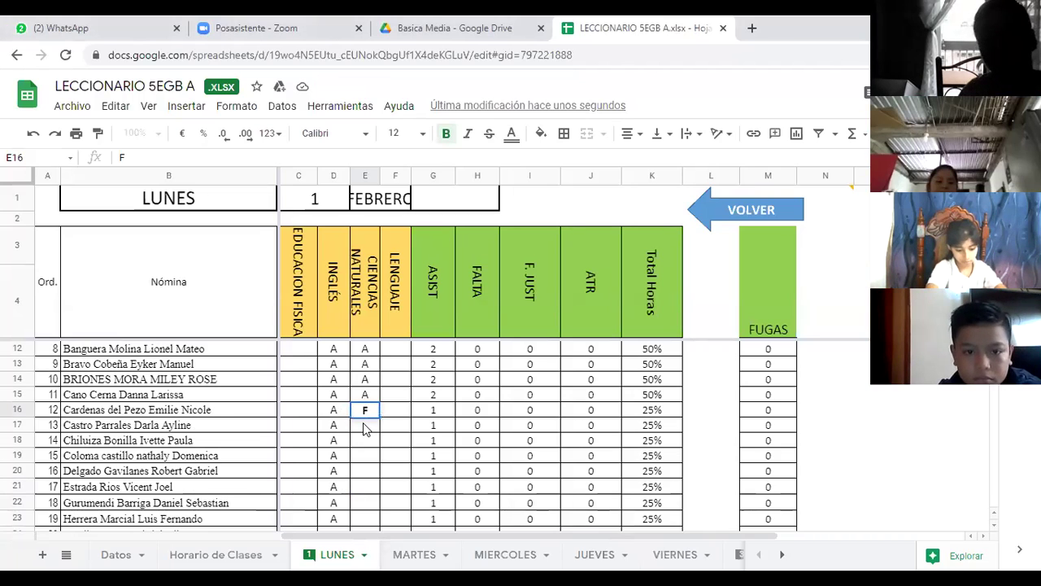
{"action": "key", "text": "Return"}
{"action": "type", "text": "A"}
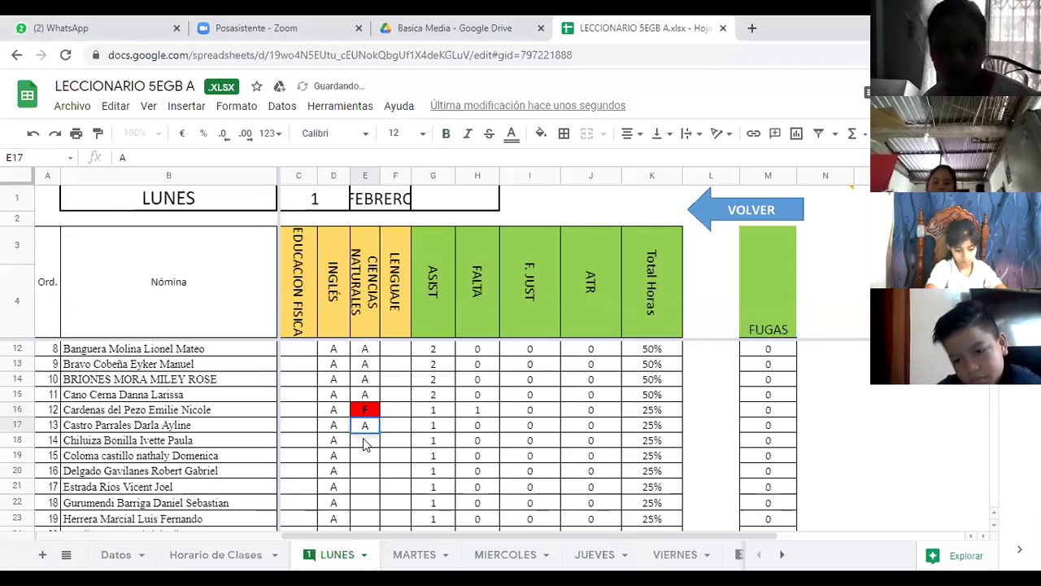
{"action": "key", "text": "Return"}
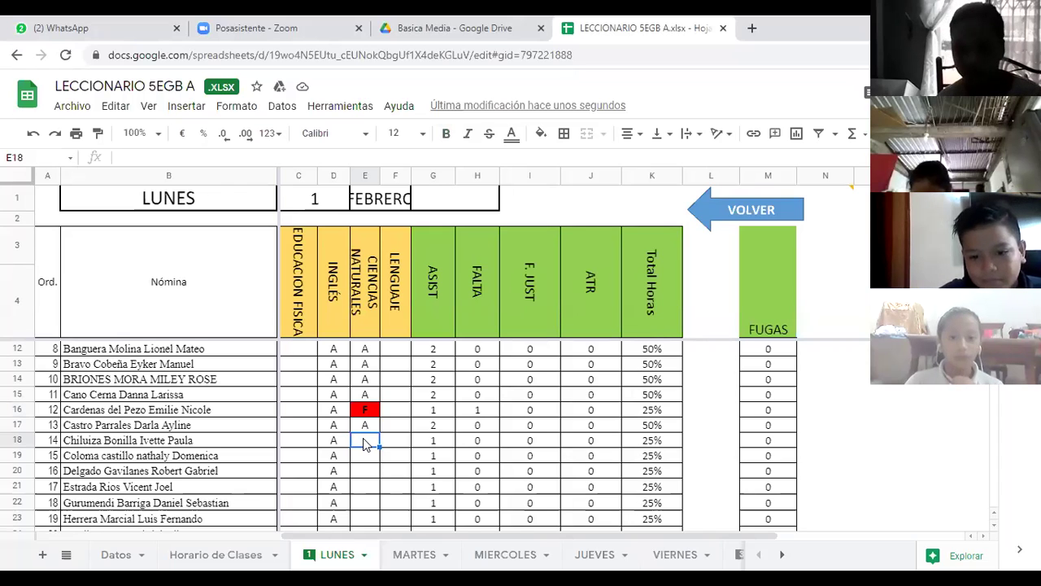
- Enter A under Ciencias Naturales for students 14 through 18 (E18:E22)
{"action": "type", "text": "A"}
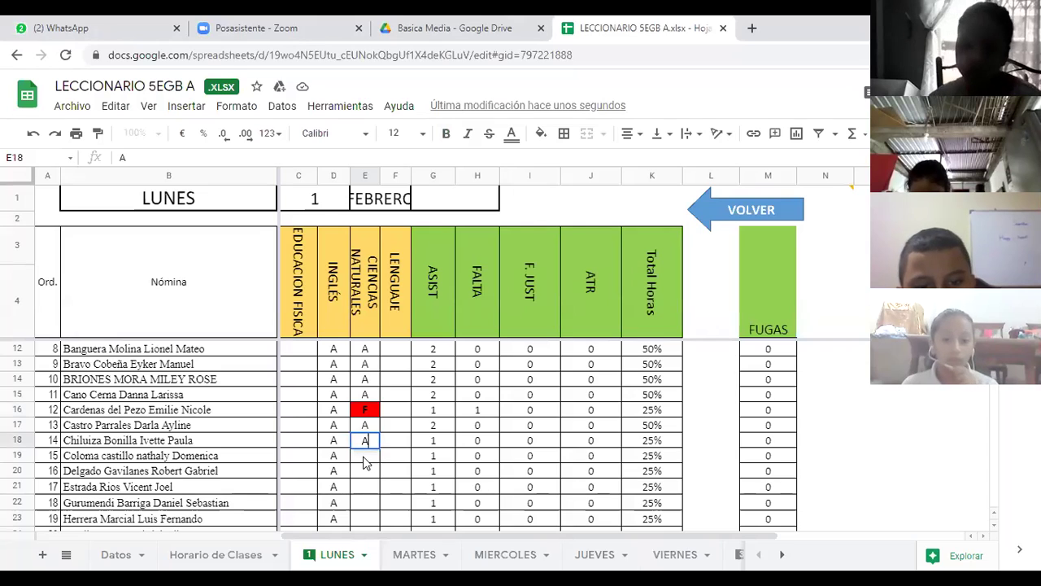
{"action": "key", "text": "Return"}
{"action": "type", "text": "A"}
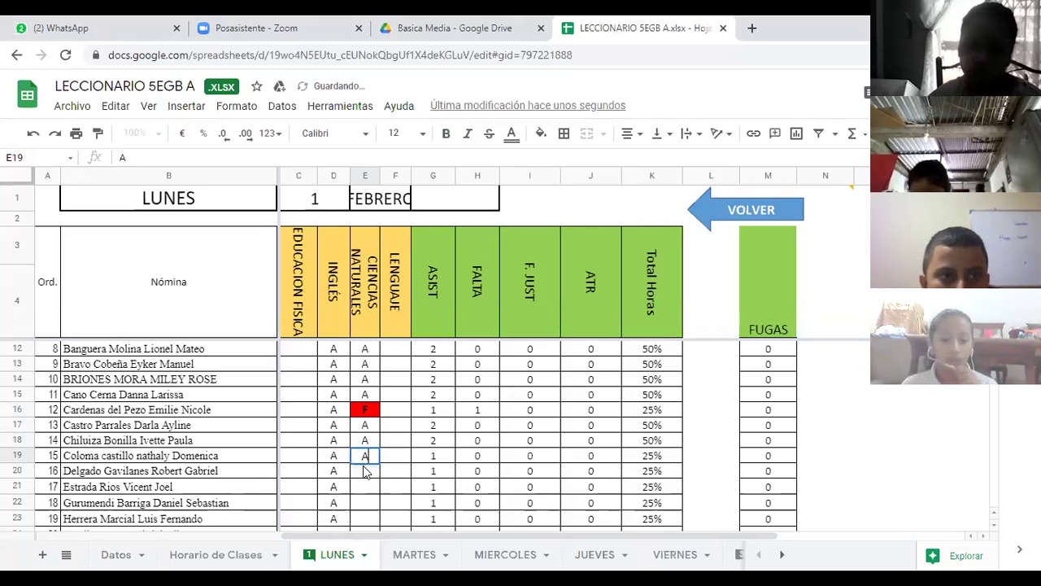
{"action": "key", "text": "Return"}
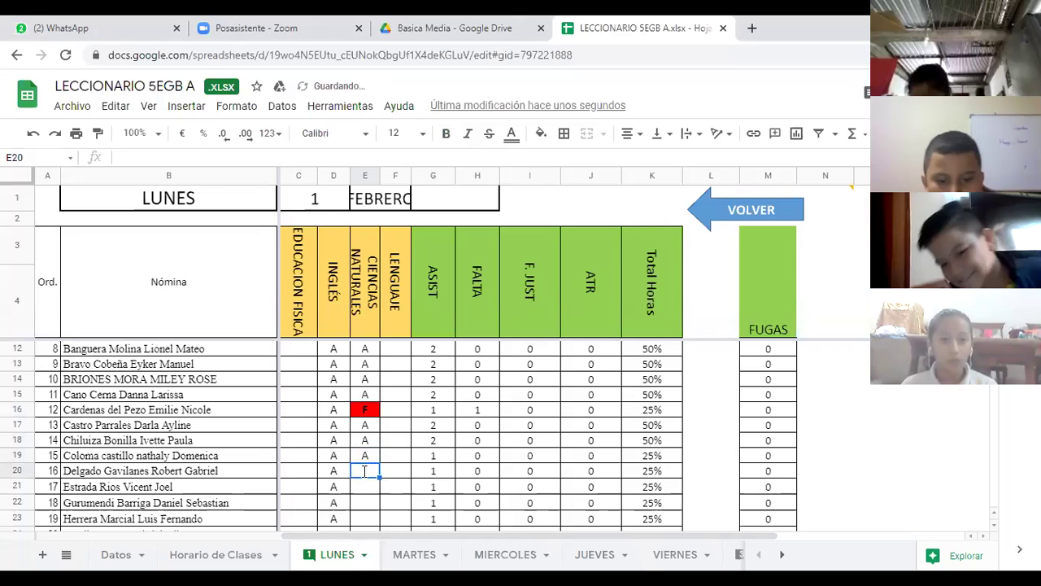
{"action": "type", "text": "A"}
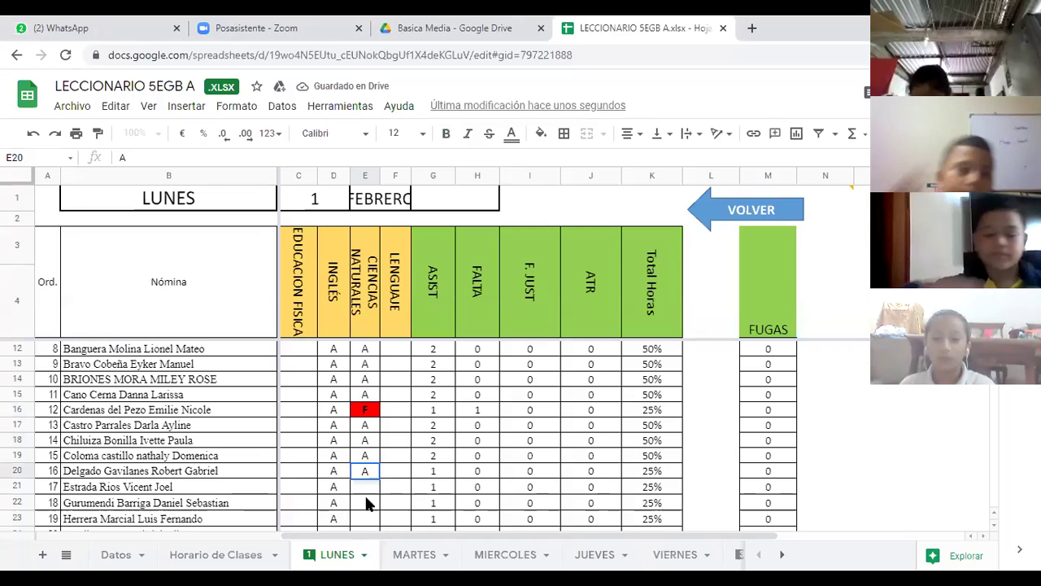
{"action": "key", "text": "Return"}
{"action": "type", "text": "A"}
{"action": "key", "text": "Return"}
{"action": "type", "text": "A"}
{"action": "key", "text": "Return"}
- Enter A under Ciencias Naturales for students 19 through 24 (E23:E28)
{"action": "scroll", "coordinate": [404, 456], "scroll_direction": "down", "scroll_amount": 2}
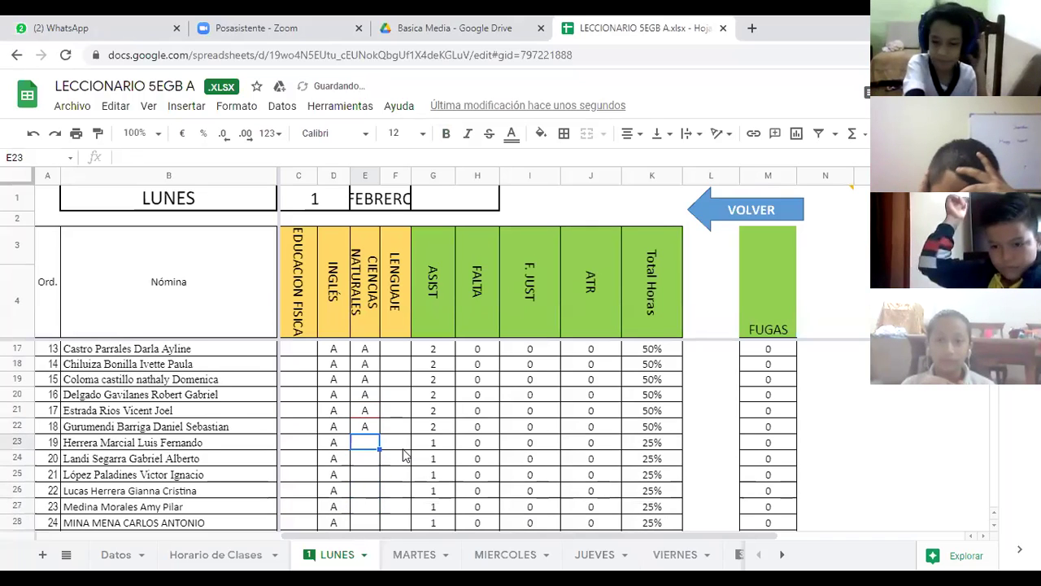
{"action": "scroll", "coordinate": [405, 452], "scroll_direction": "down", "scroll_amount": 2}
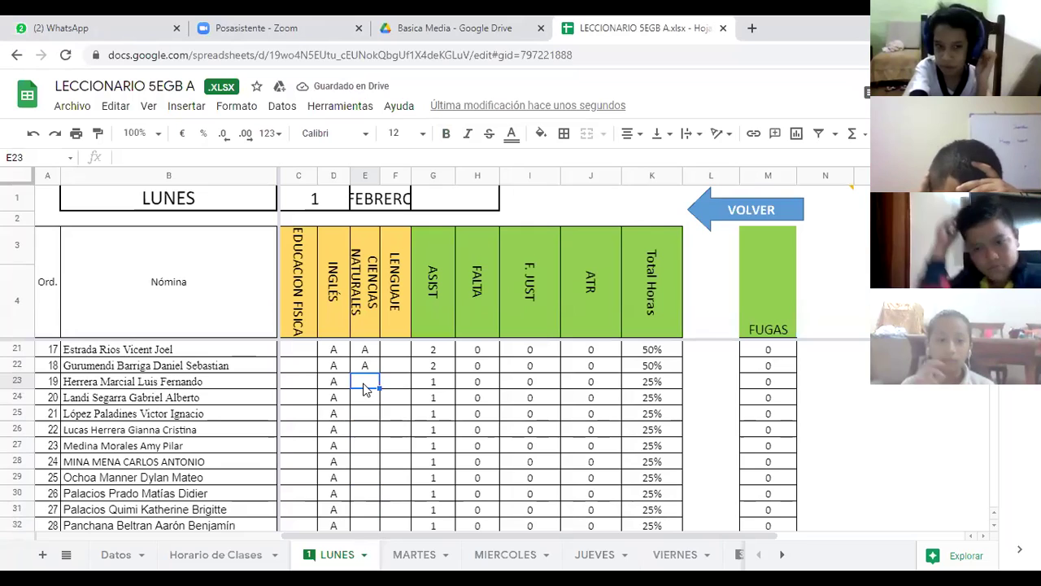
{"action": "type", "text": "A"}
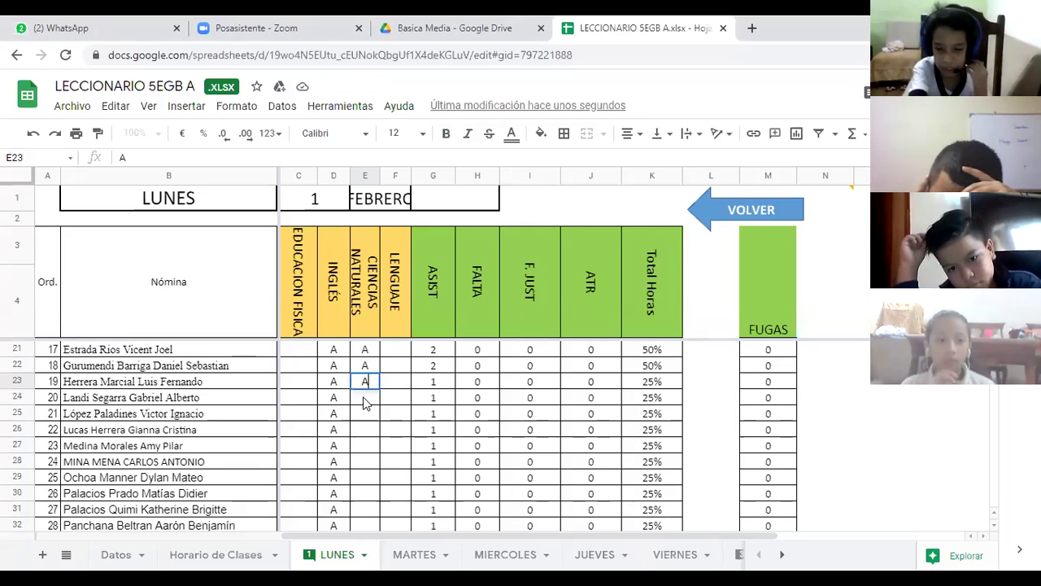
{"action": "key", "text": "Return"}
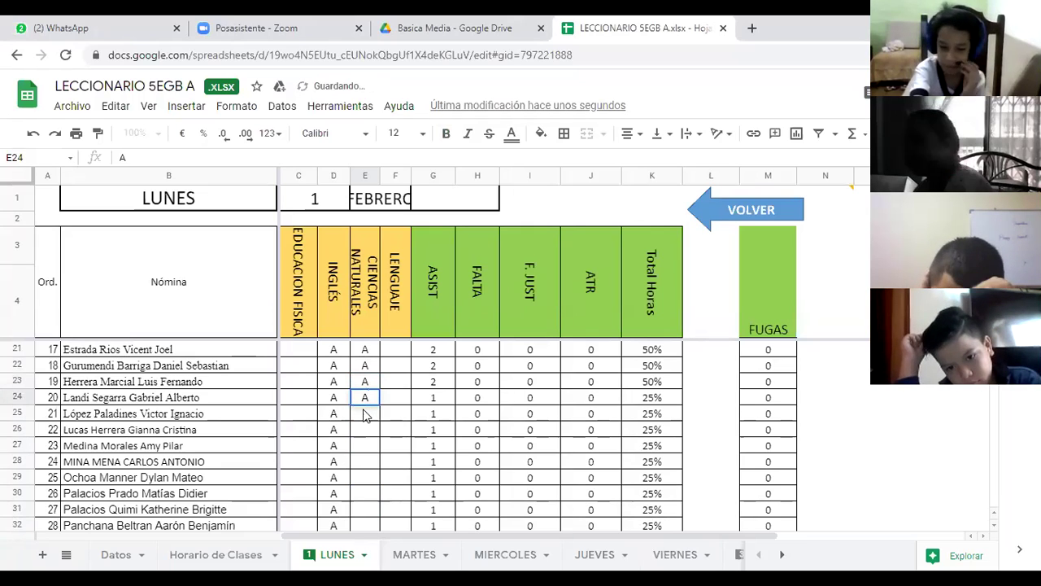
{"action": "key", "text": "Return"}
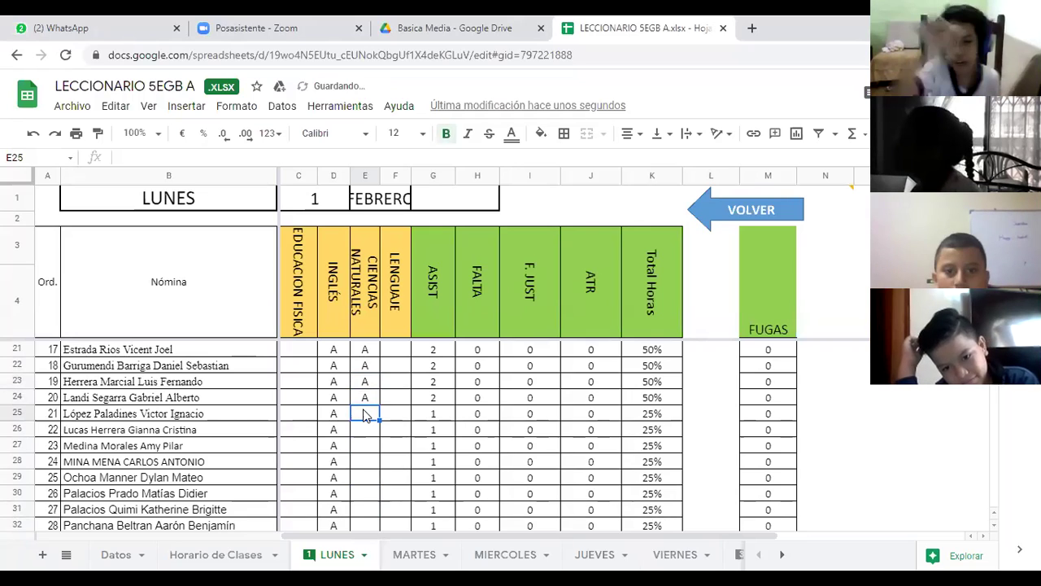
{"action": "type", "text": "A"}
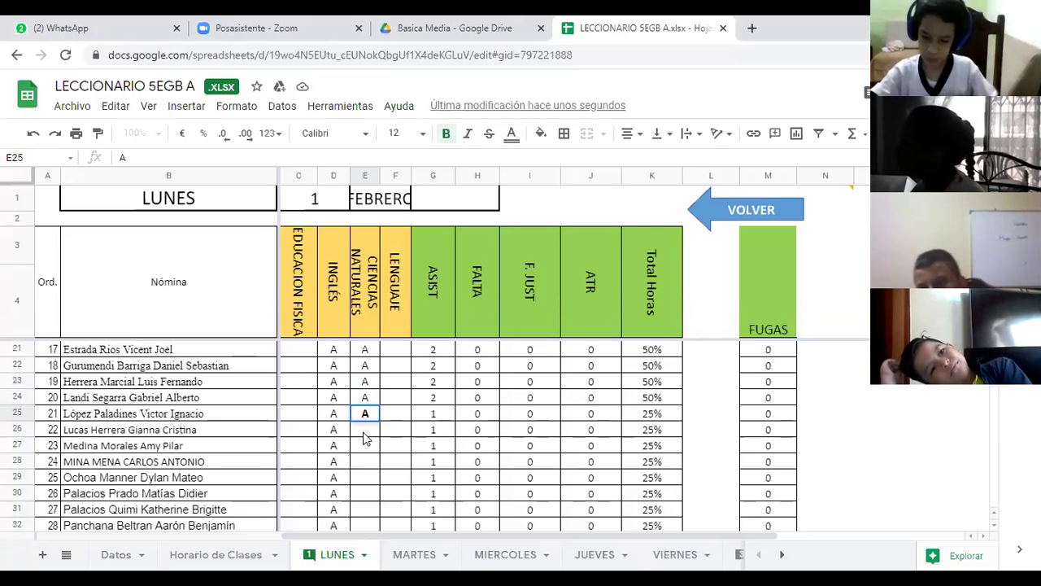
{"action": "left_click", "coordinate": [364, 431]}
{"action": "type", "text": "A"}
{"action": "left_click", "coordinate": [365, 447]}
{"action": "type", "text": "A"}
{"action": "left_click", "coordinate": [364, 463]}
{"action": "type", "text": "A"}
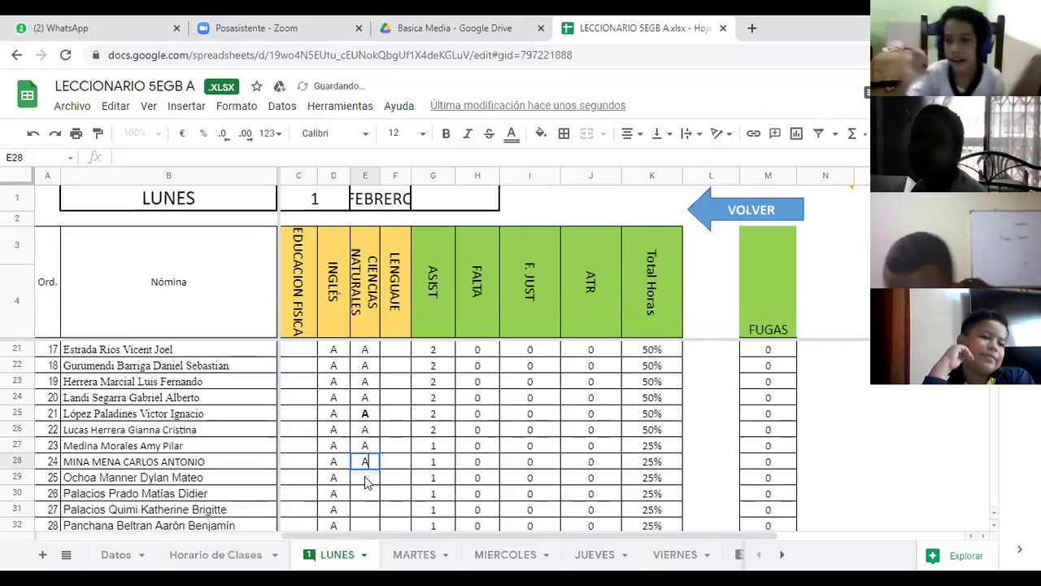
- Mark student 25 with F under Ciencias Naturales in E29
{"action": "left_click", "coordinate": [365, 478]}
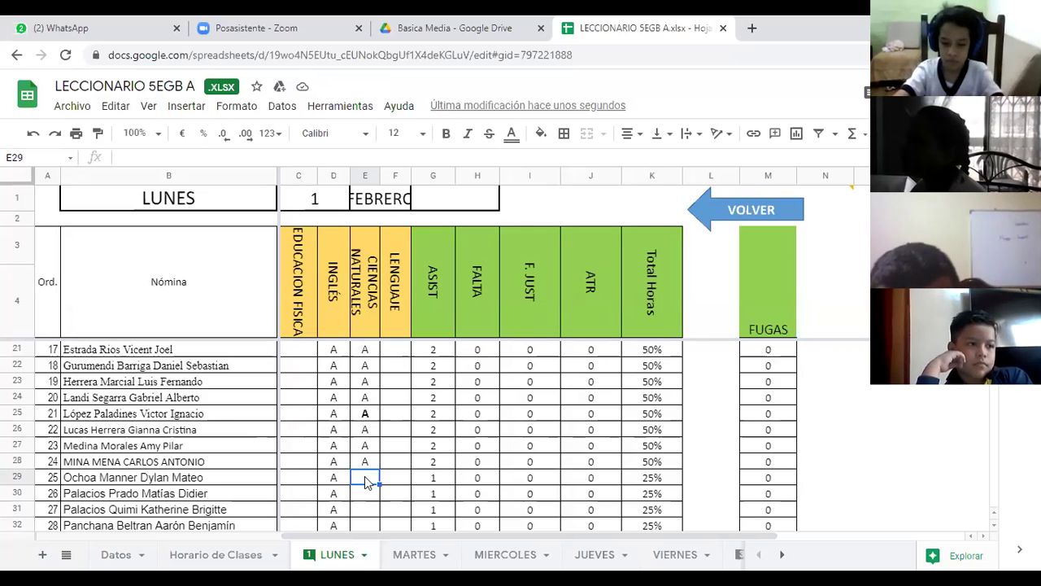
{"action": "type", "text": "F"}
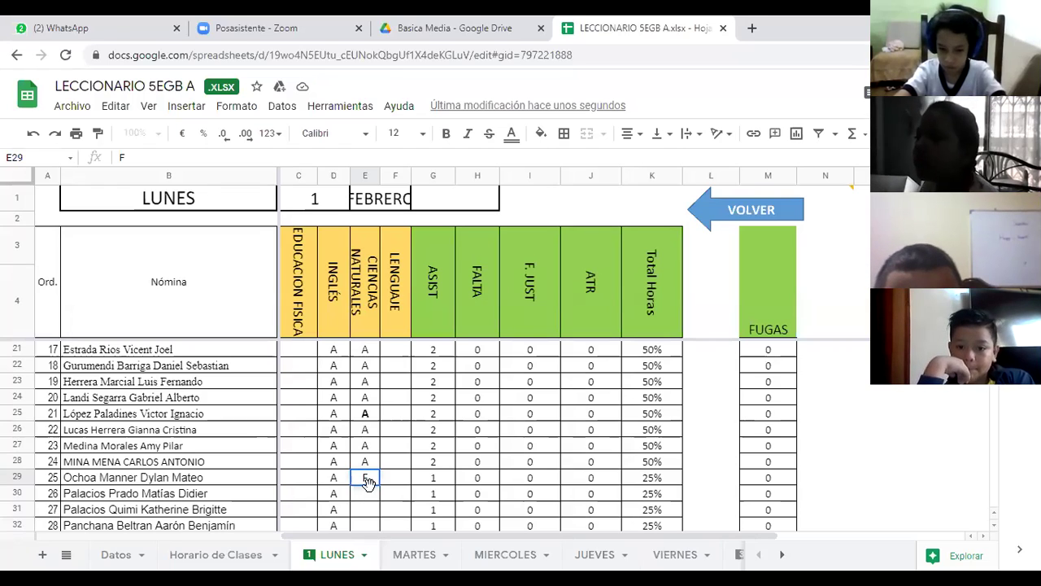
{"action": "key", "text": "Return"}
- Enter A under Ciencias Naturales for students 26 through 29 (E30:E33)
{"action": "scroll", "coordinate": [370, 493], "scroll_direction": "down", "scroll_amount": 1}
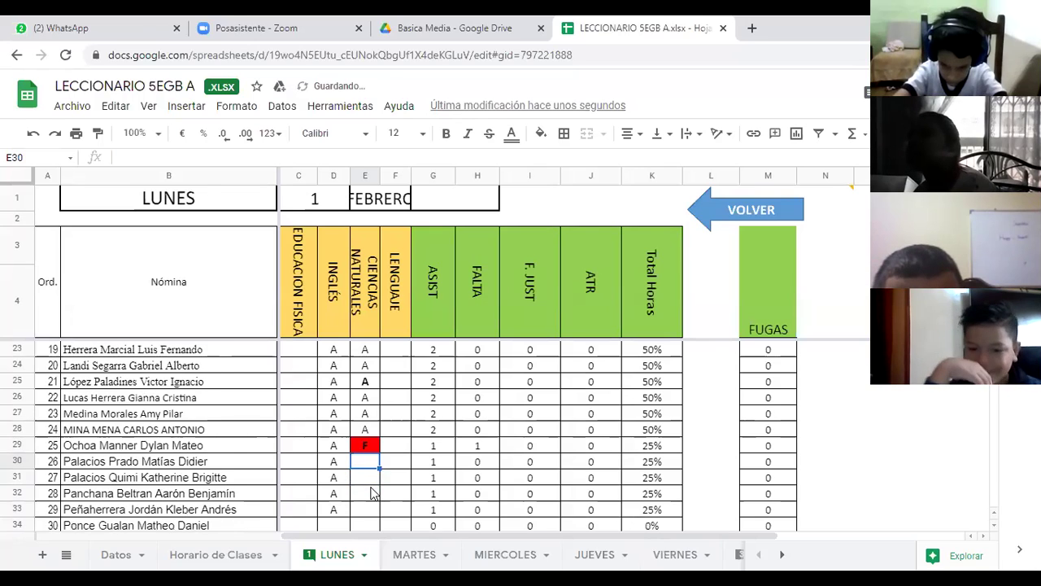
{"action": "scroll", "coordinate": [371, 492], "scroll_direction": "down", "scroll_amount": 2}
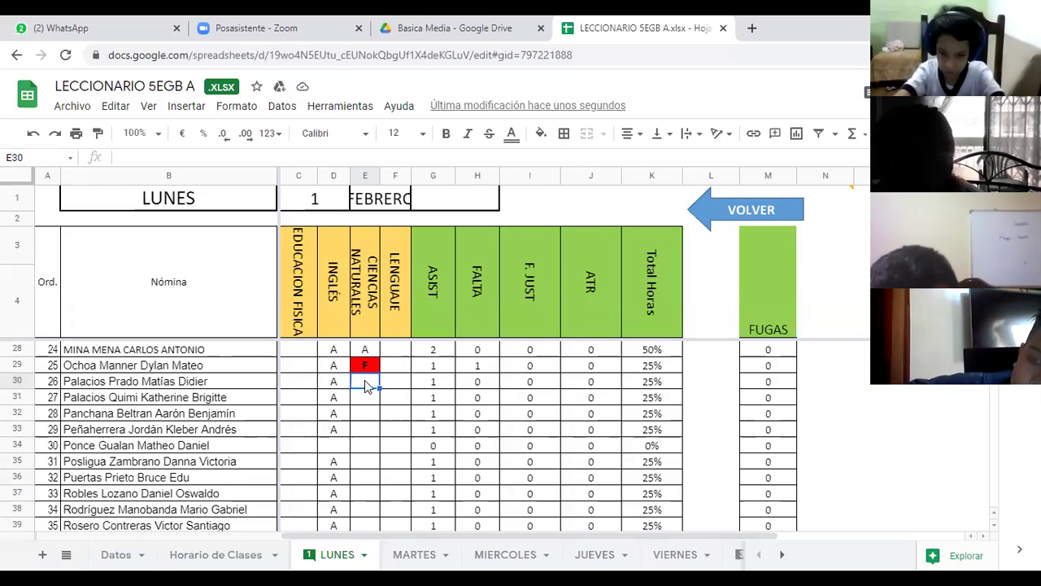
{"action": "type", "text": "A"}
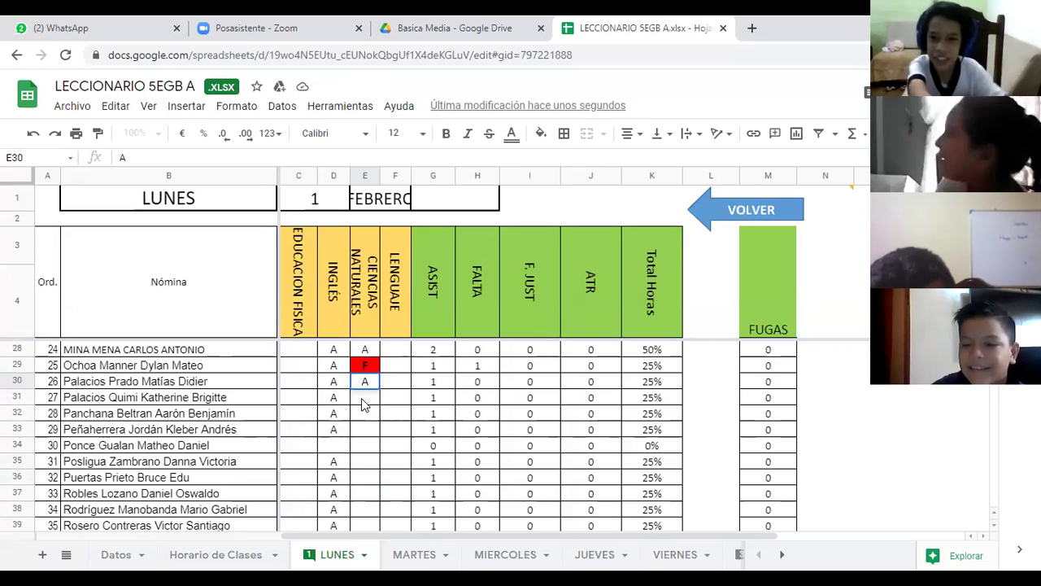
{"action": "key", "text": "Return"}
{"action": "type", "text": "A"}
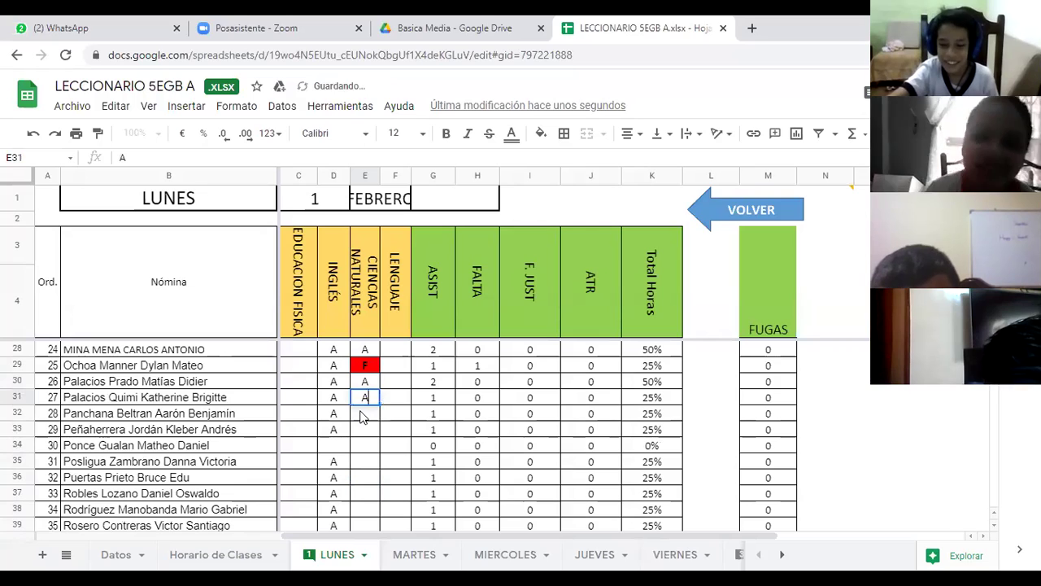
{"action": "key", "text": "Return"}
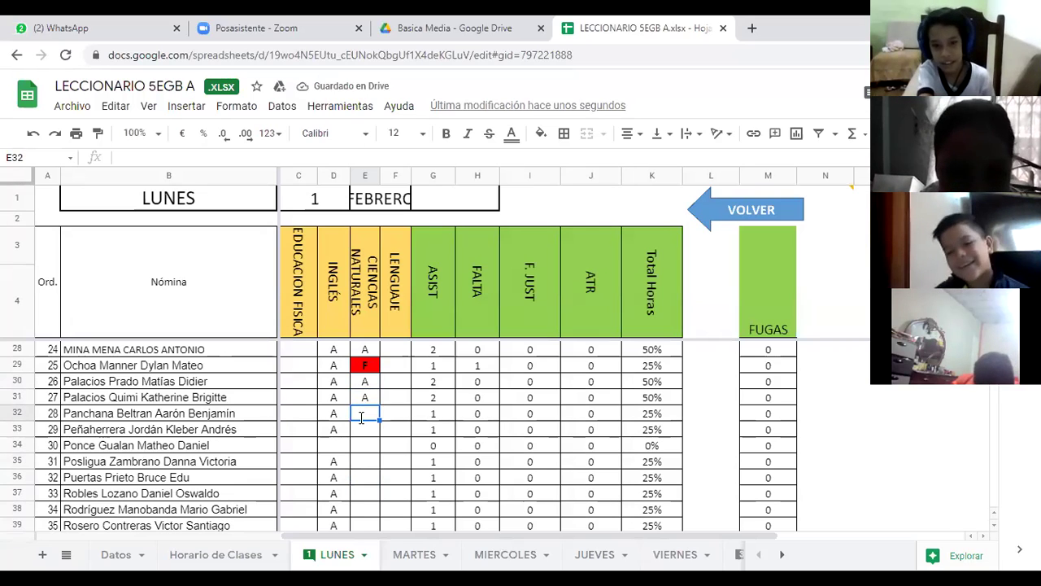
{"action": "type", "text": "A"}
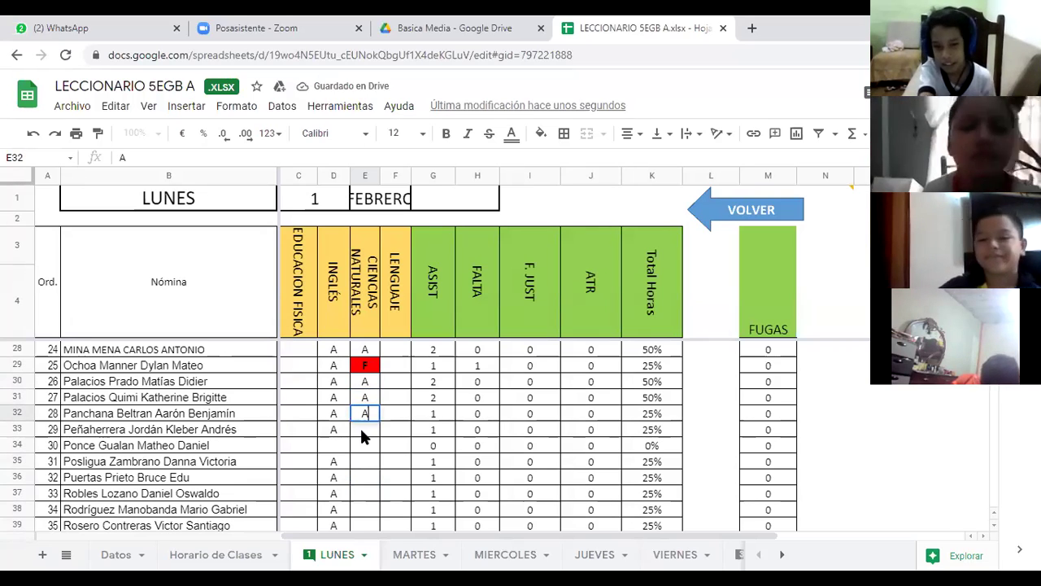
{"action": "left_click", "coordinate": [360, 429]}
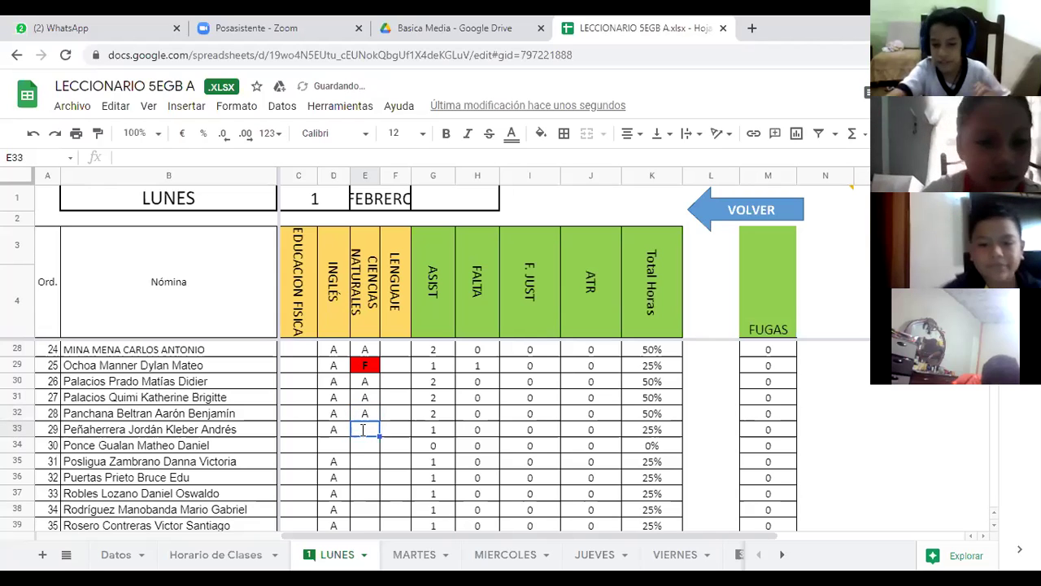
{"action": "type", "text": "A"}
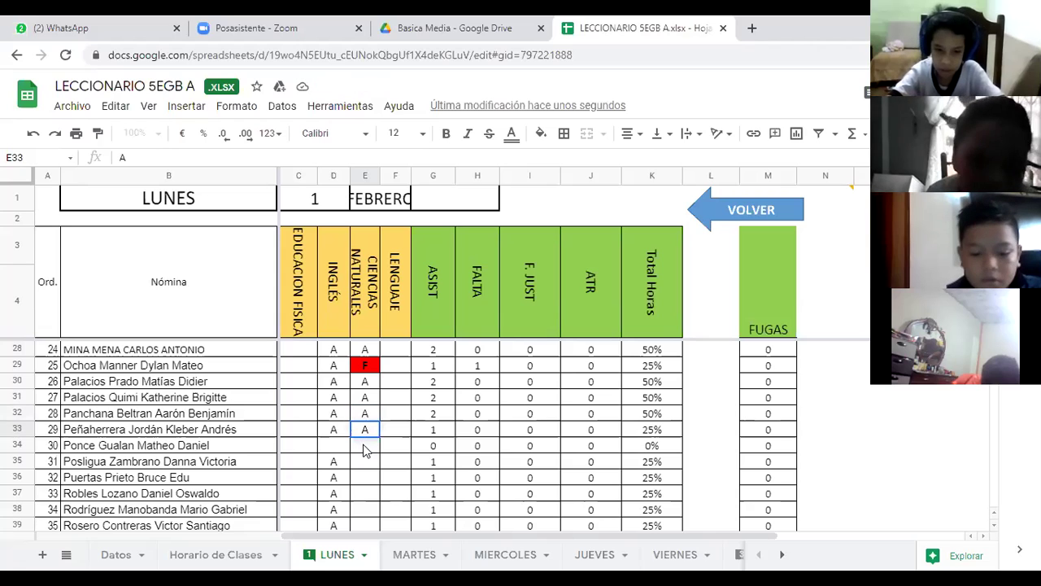
- Mark student 30 with F in E34 and student 31 with A in E35 under Ciencias Naturales
{"action": "left_click", "coordinate": [365, 445]}
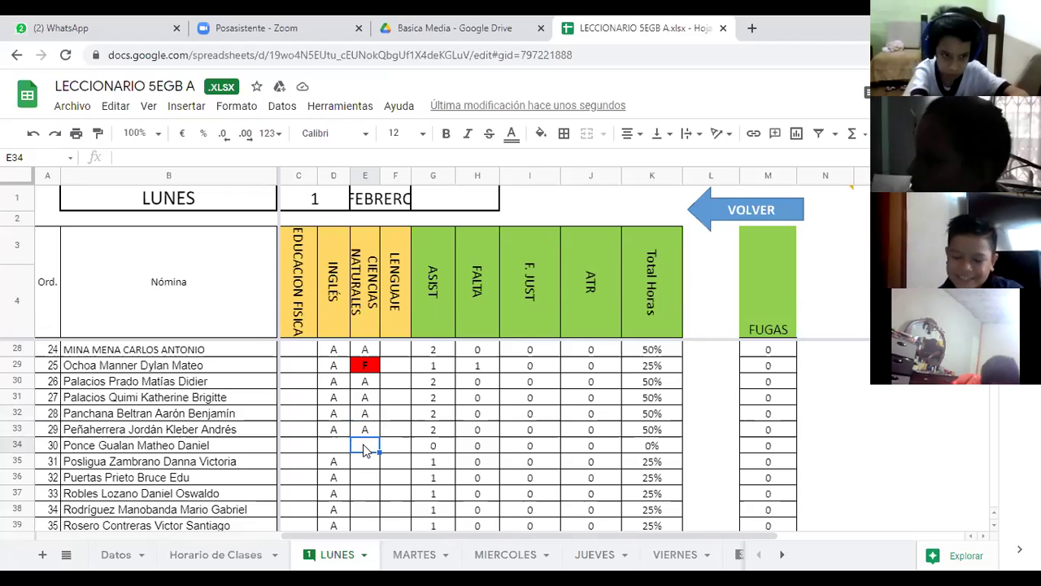
{"action": "type", "text": "F"}
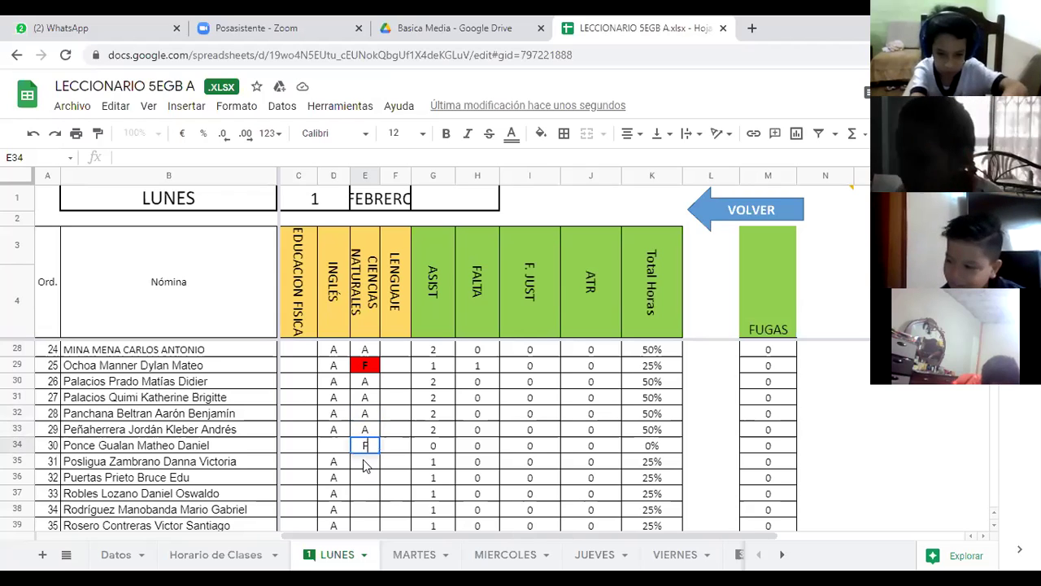
{"action": "key", "text": "Return"}
{"action": "type", "text": "A"}
{"action": "key", "text": "Return"}
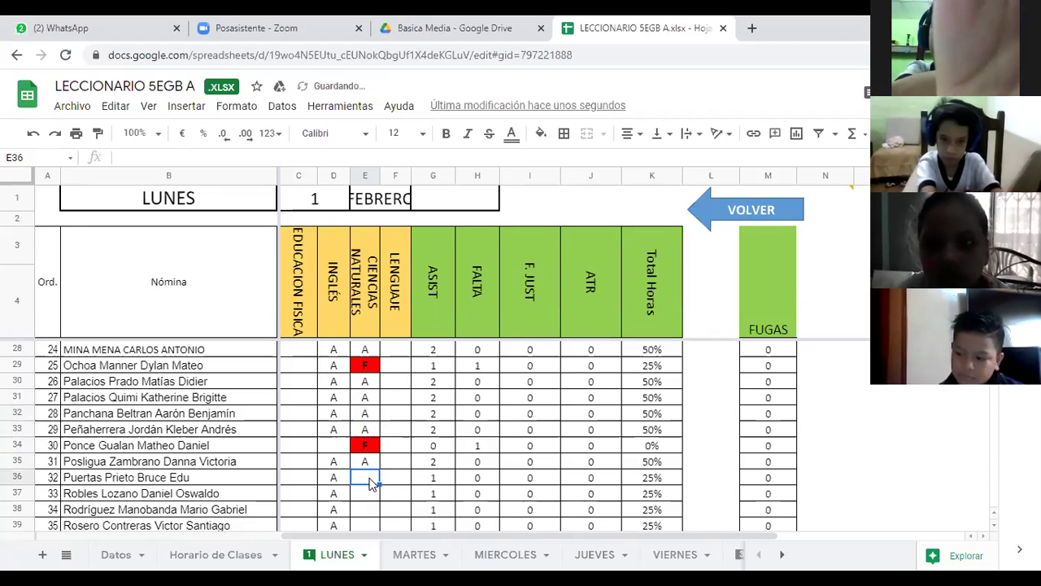
- Enter A under Ciencias Naturales for students 32 through 35 (E36:E39)
{"action": "type", "text": "A"}
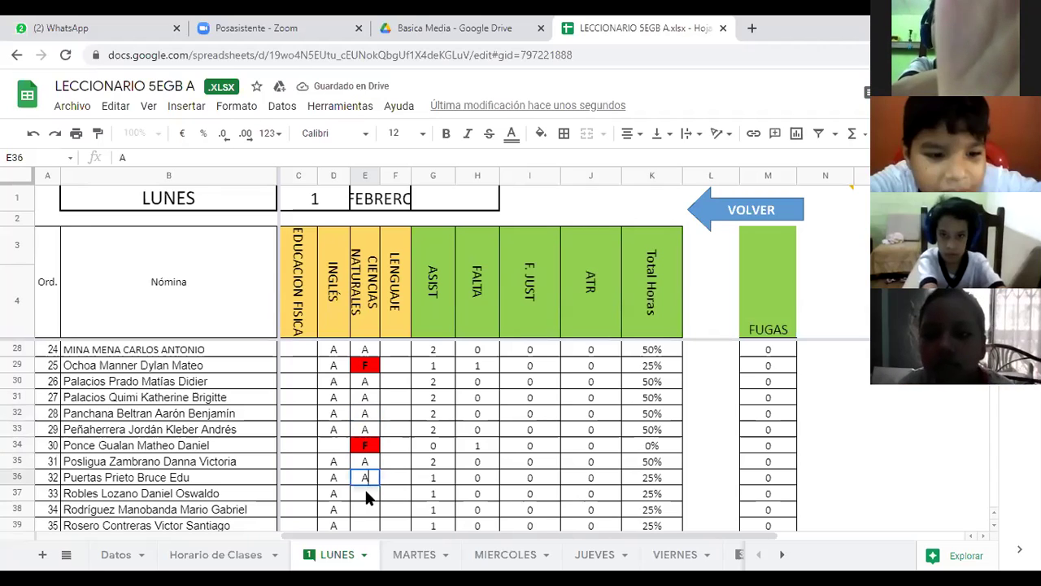
{"action": "key", "text": "Return"}
{"action": "type", "text": "A"}
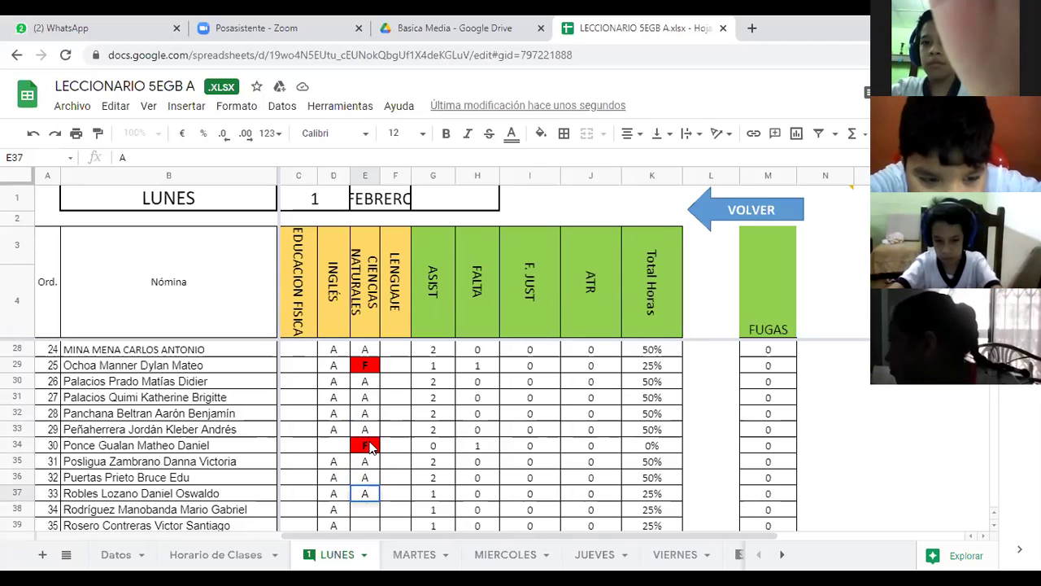
{"action": "scroll", "coordinate": [370, 451], "scroll_direction": "down", "scroll_amount": 3}
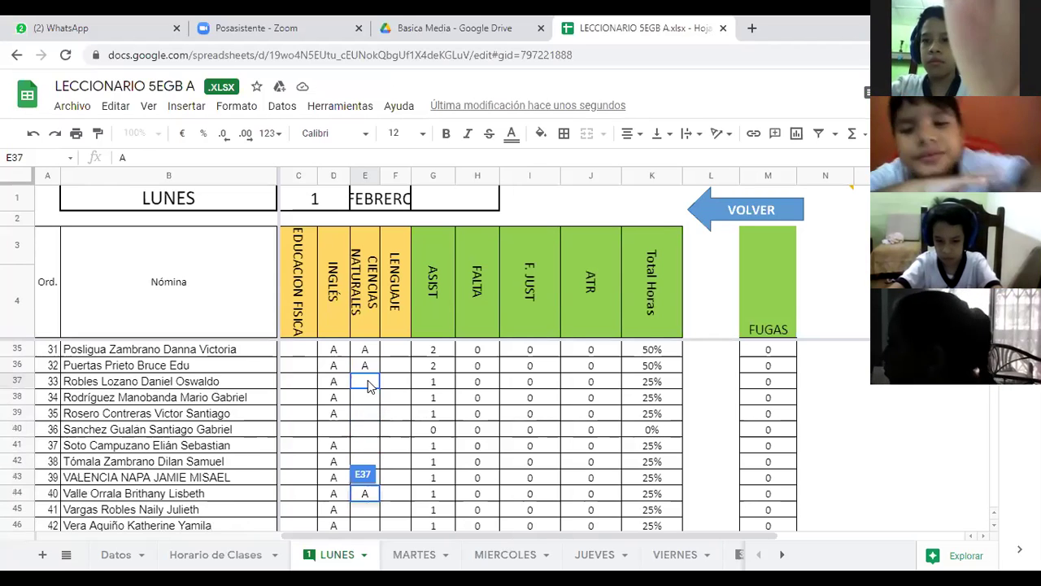
{"action": "left_click", "coordinate": [364, 379]}
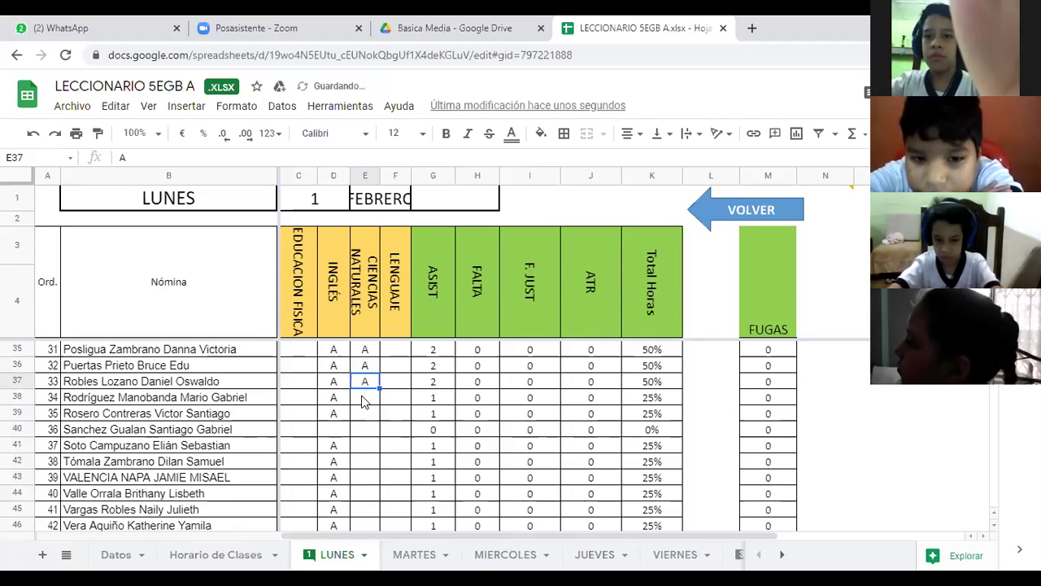
{"action": "left_click", "coordinate": [363, 397]}
{"action": "type", "text": "A"}
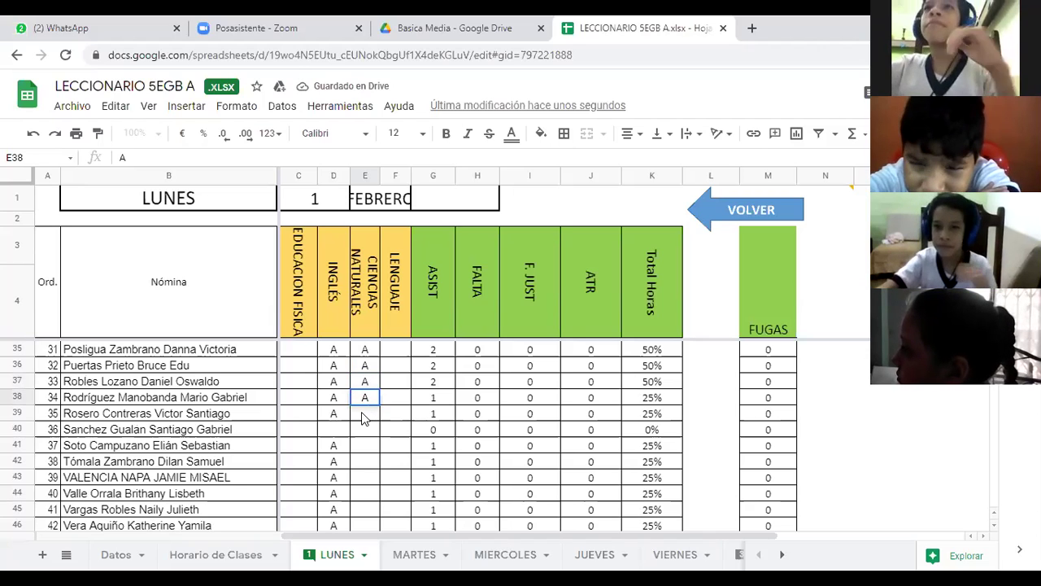
{"action": "left_click", "coordinate": [363, 416]}
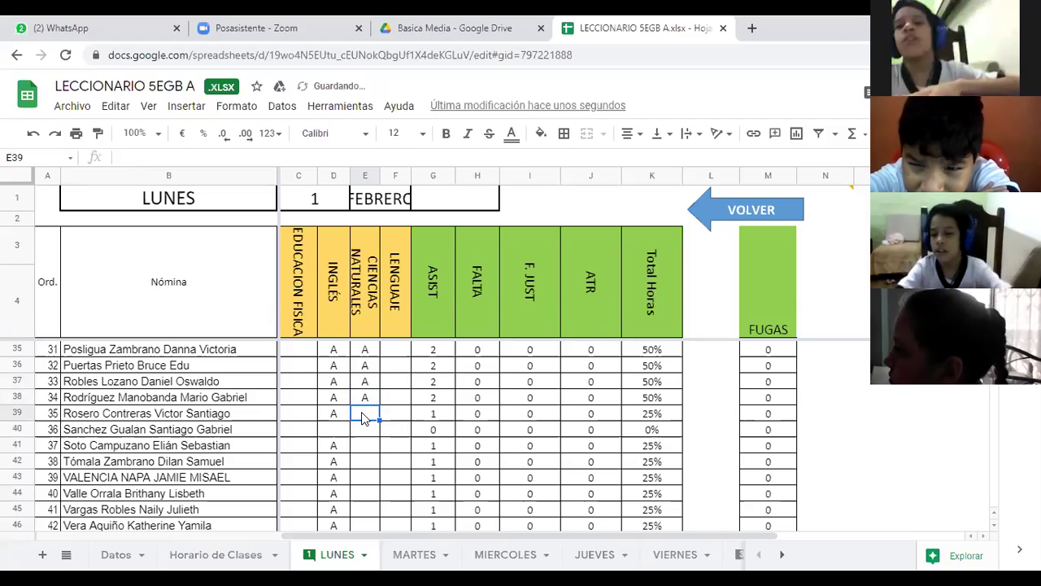
{"action": "type", "text": "A"}
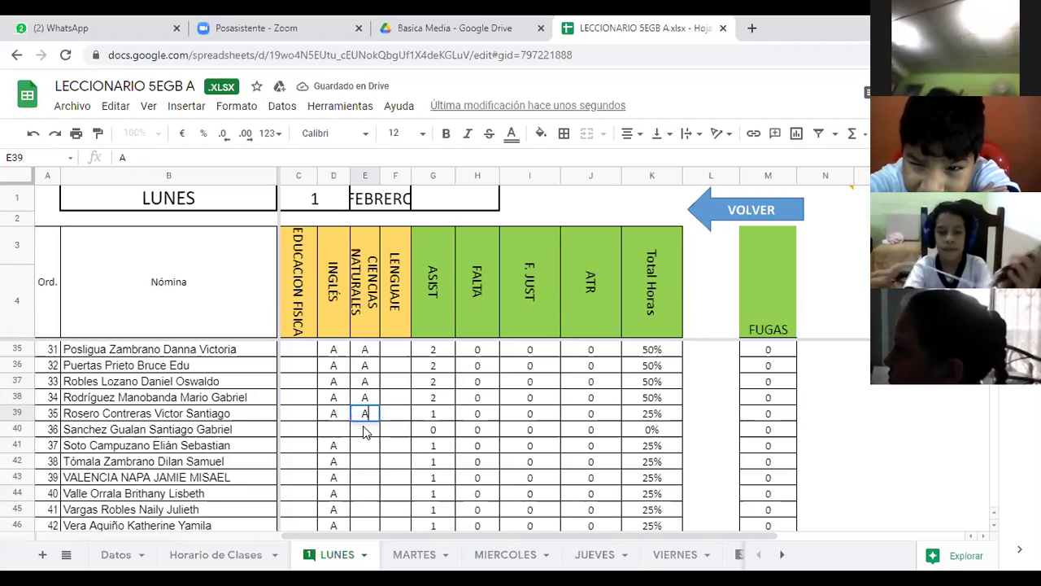
- Mark student 36 with F in E40 and student 37 with A in E41 under Ciencias Naturales
{"action": "left_click", "coordinate": [365, 433]}
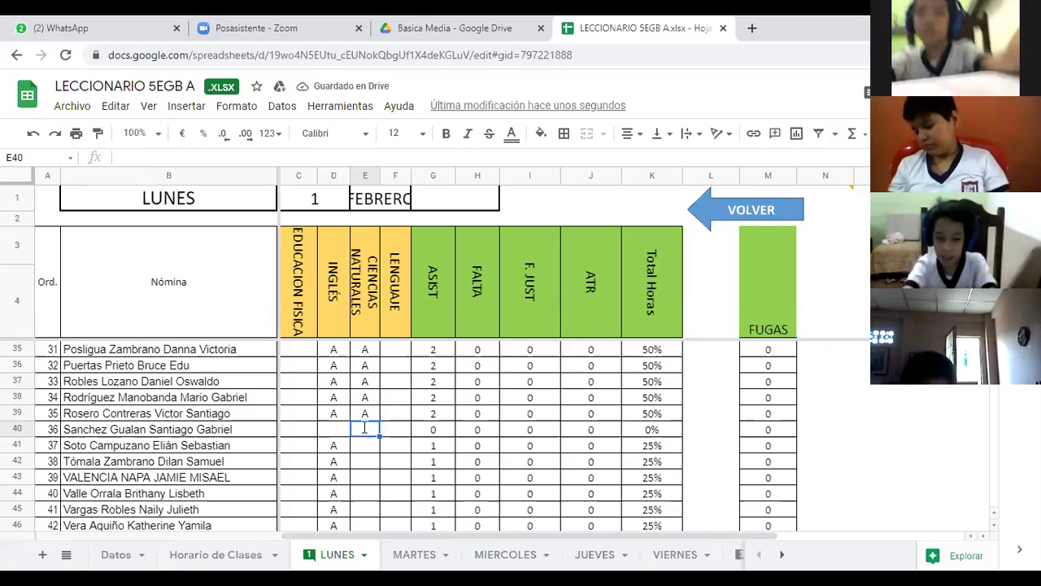
{"action": "type", "text": "F"}
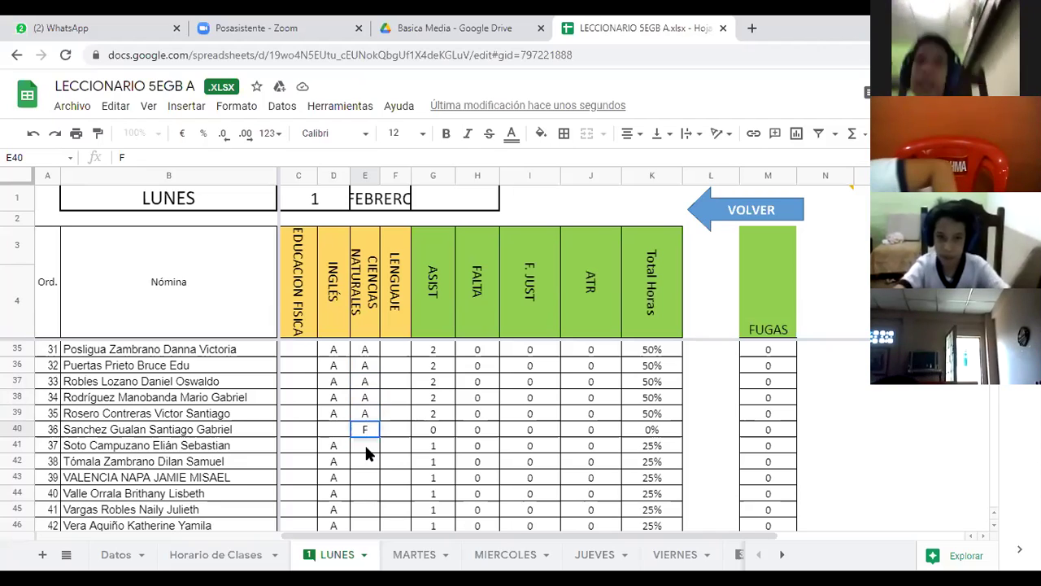
{"action": "key", "text": "Return"}
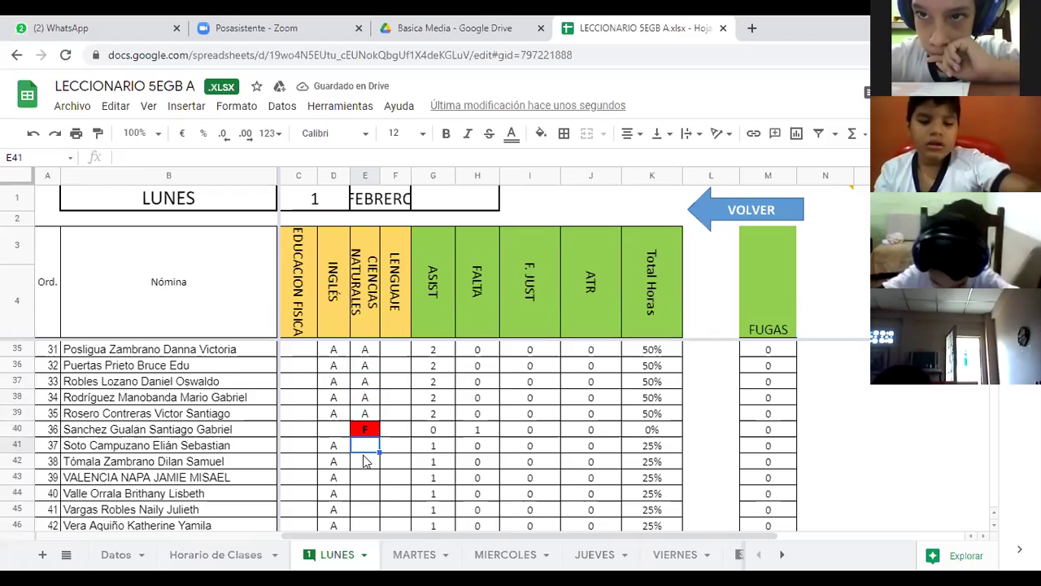
{"action": "type", "text": "A"}
{"action": "key", "text": "Return"}
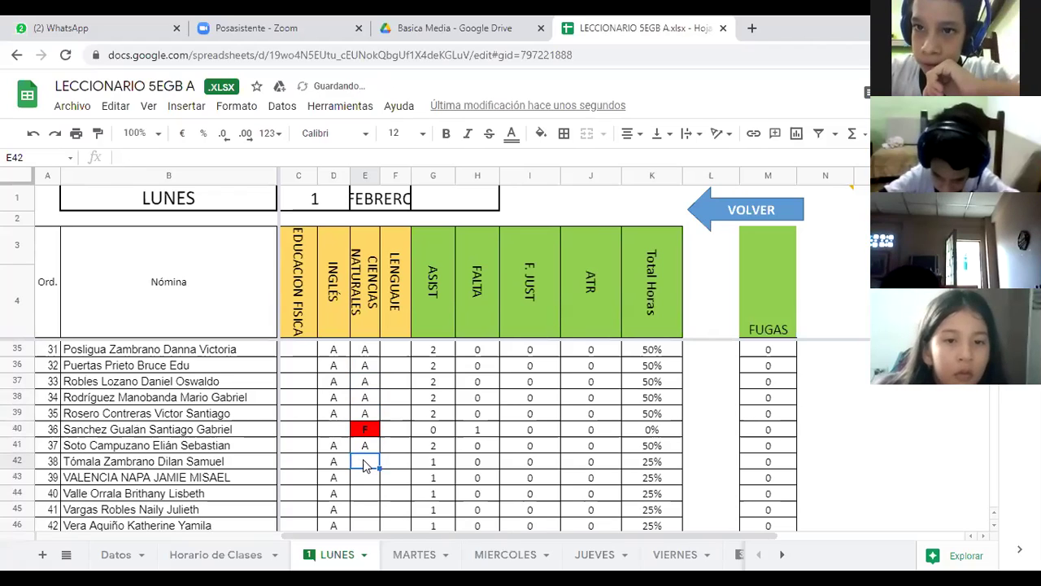
- Enter A under Ciencias Naturales for students 38 through 41 (E42:E45)
{"action": "type", "text": "A"}
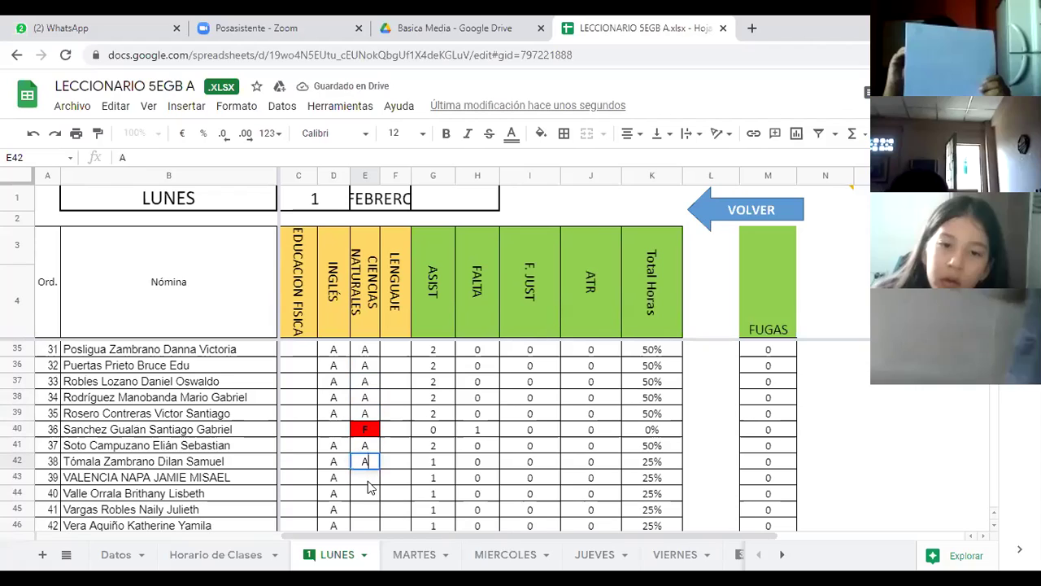
{"action": "key", "text": "Return"}
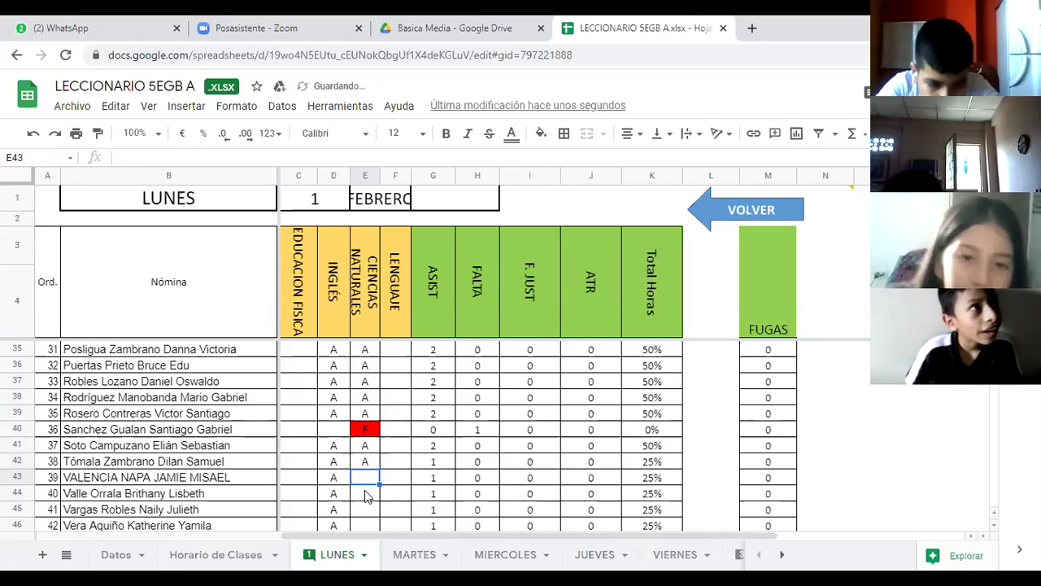
{"action": "type", "text": "A"}
{"action": "key", "text": "Return"}
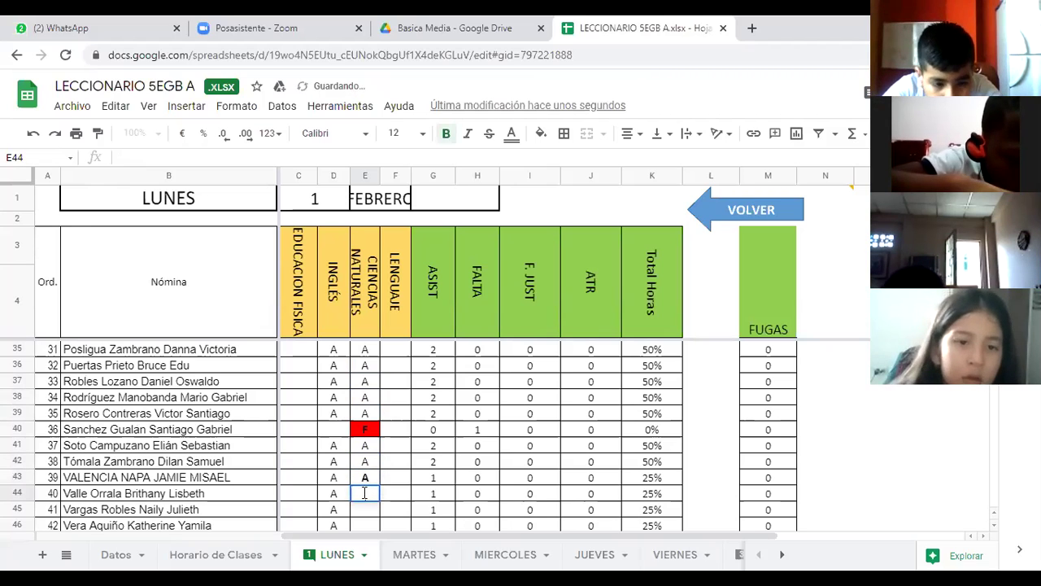
{"action": "type", "text": "A"}
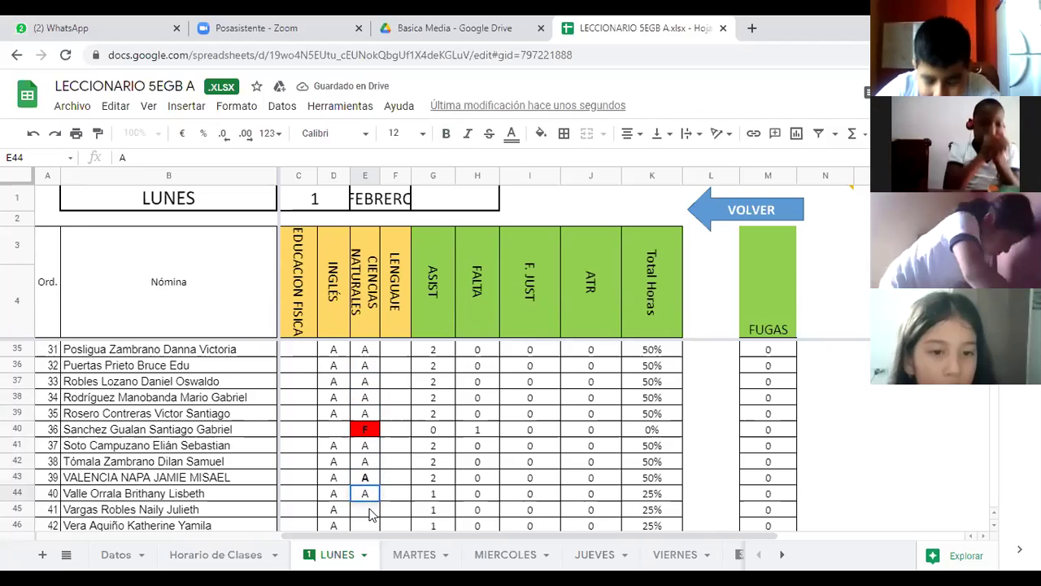
{"action": "key", "text": "Return"}
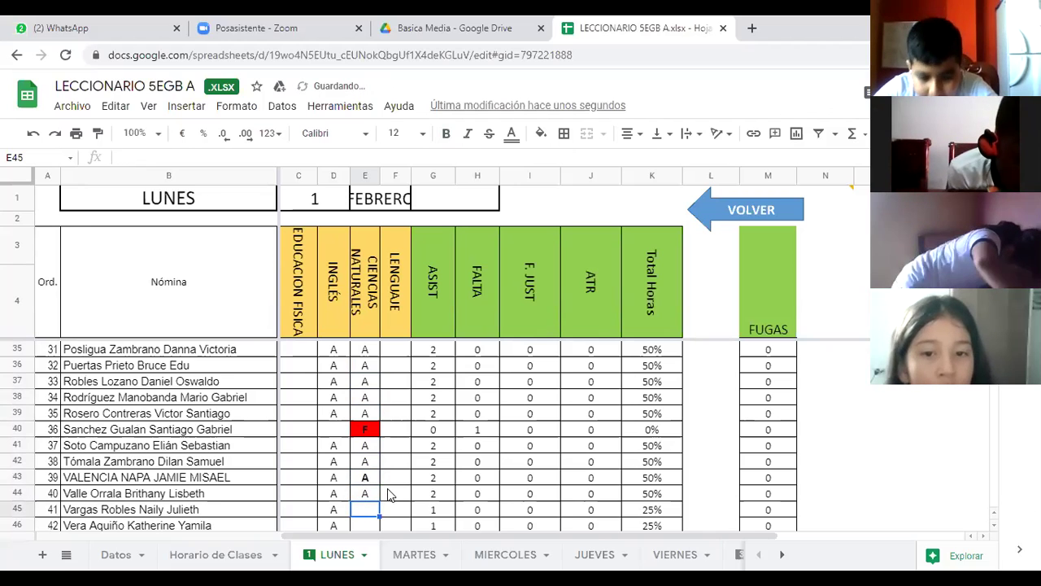
{"action": "type", "text": "A"}
{"action": "scroll", "coordinate": [376, 439], "scroll_direction": "down", "scroll_amount": 3}
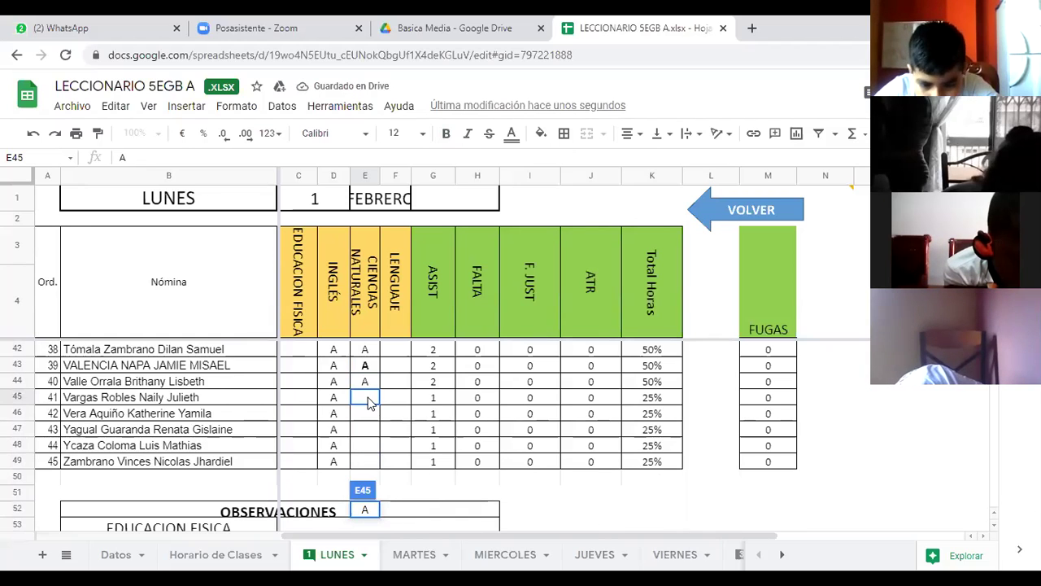
{"action": "key", "text": "ctrl+Return"}
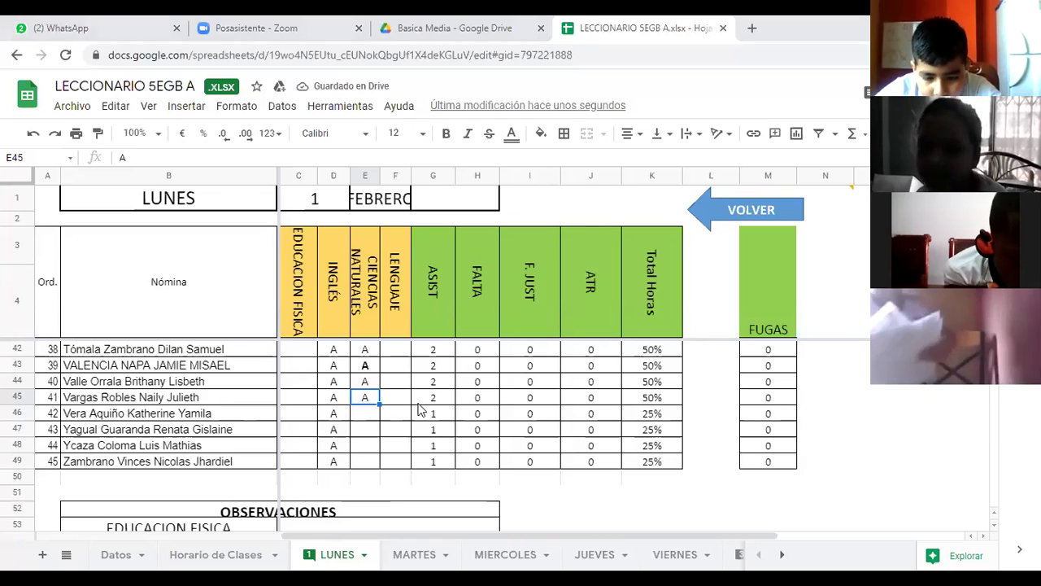
- Enter A under Ciencias Naturales for students 42 through 45 (E46:E49)
{"action": "left_click", "coordinate": [363, 414]}
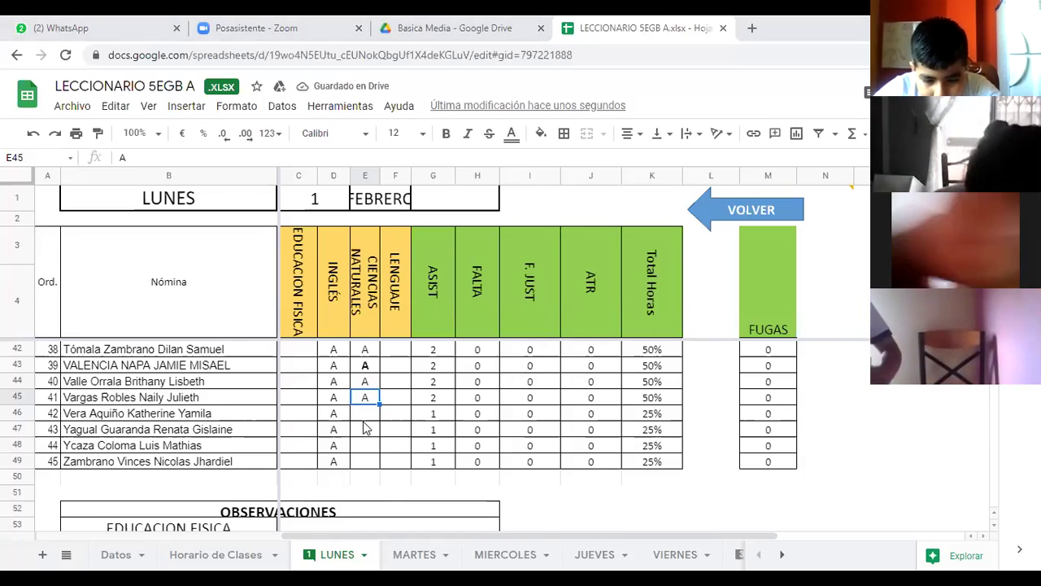
{"action": "type", "text": "A"}
{"action": "left_click", "coordinate": [364, 434]}
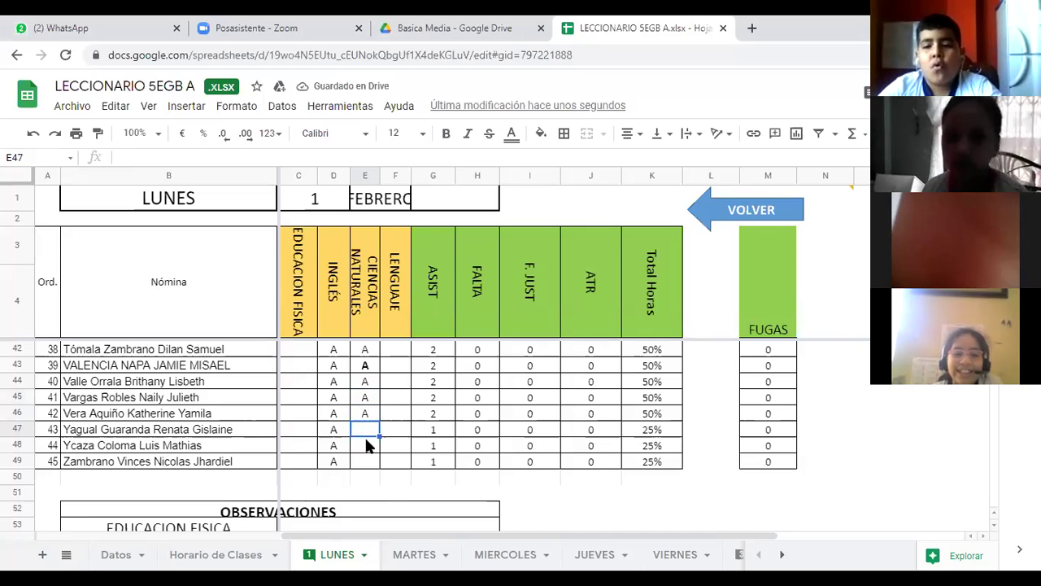
{"action": "type", "text": "A"}
{"action": "left_click", "coordinate": [366, 446]}
{"action": "type", "text": "A"}
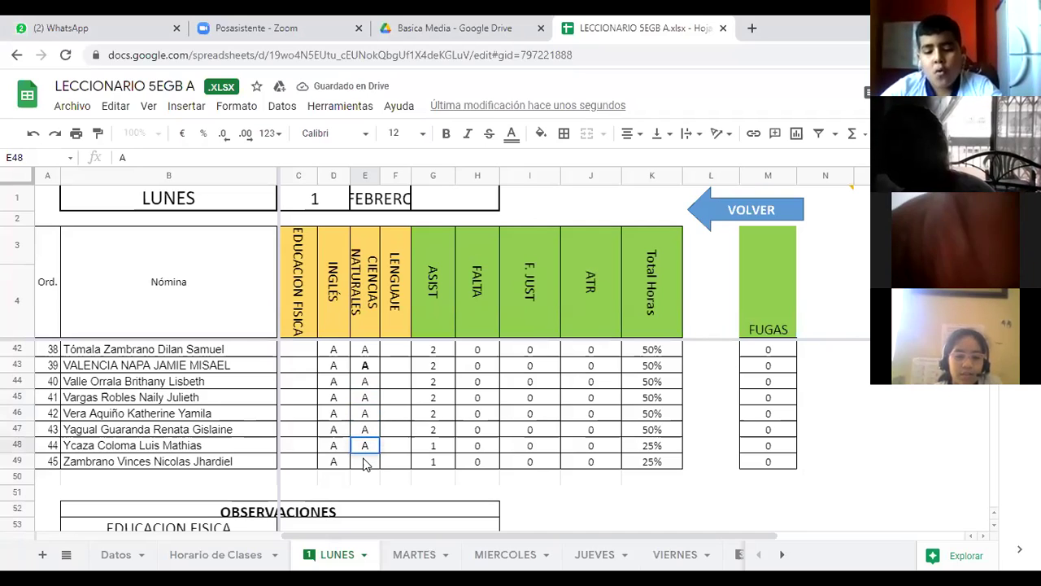
{"action": "left_click", "coordinate": [365, 461]}
{"action": "type", "text": "A"}
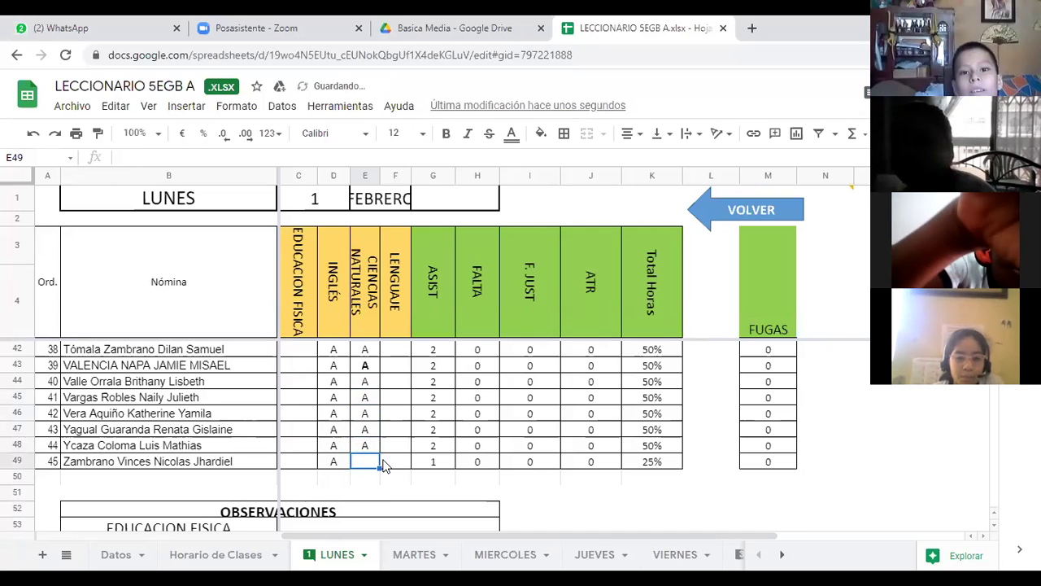
{"action": "left_click", "coordinate": [392, 464]}
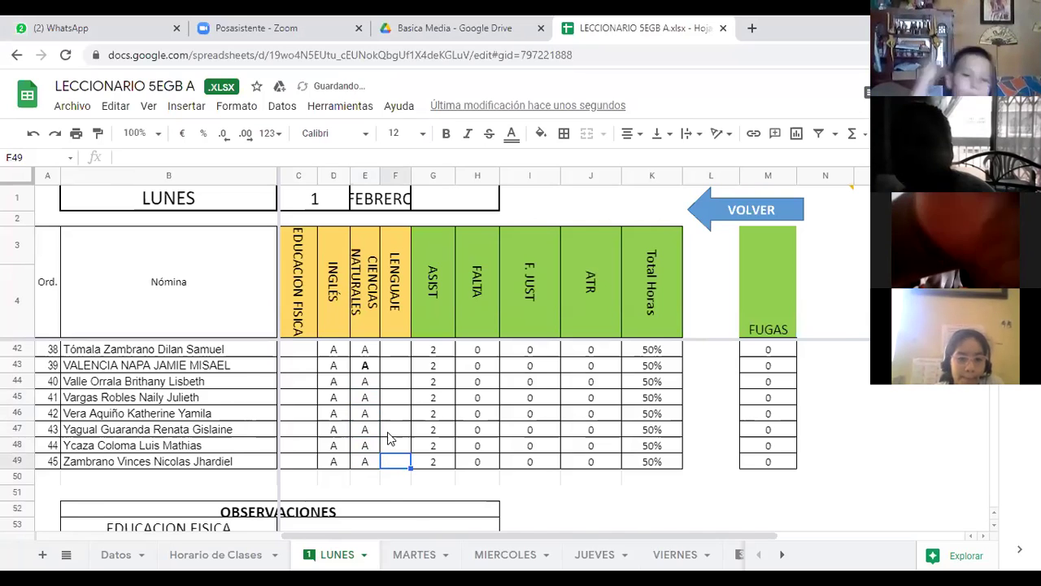
- Review the Ciencias Naturales attendance marks from the end of the student list back up to student 1
{"action": "scroll", "coordinate": [382, 431], "scroll_direction": "up", "scroll_amount": 2}
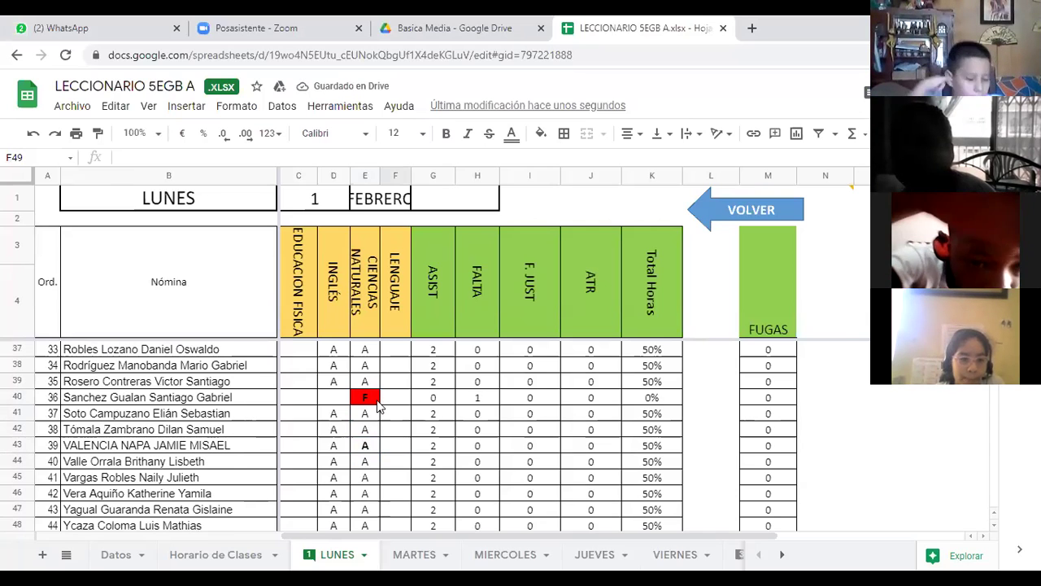
{"action": "scroll", "coordinate": [378, 411], "scroll_direction": "up", "scroll_amount": 3}
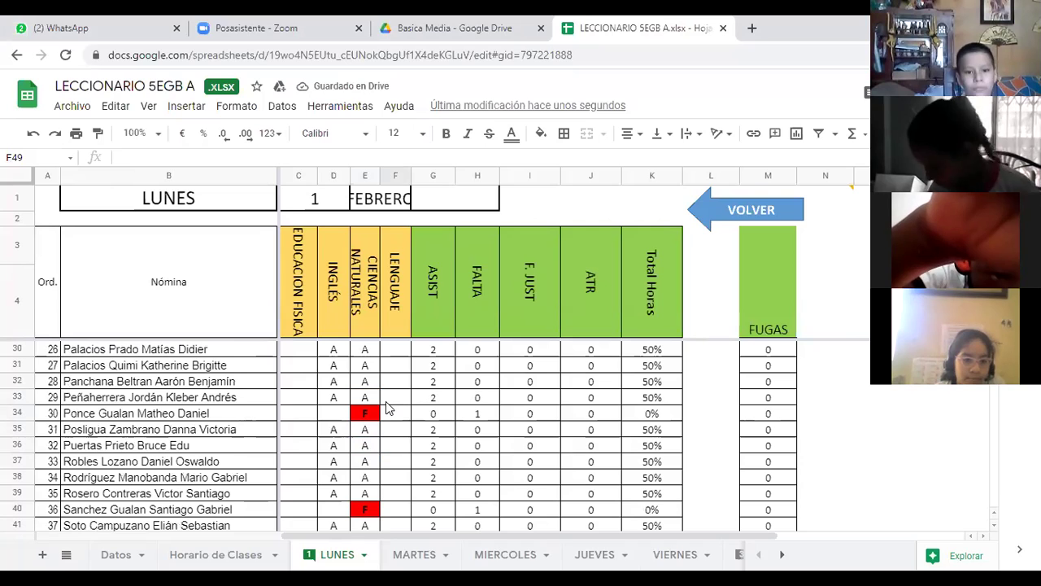
{"action": "scroll", "coordinate": [382, 414], "scroll_direction": "up", "scroll_amount": 2}
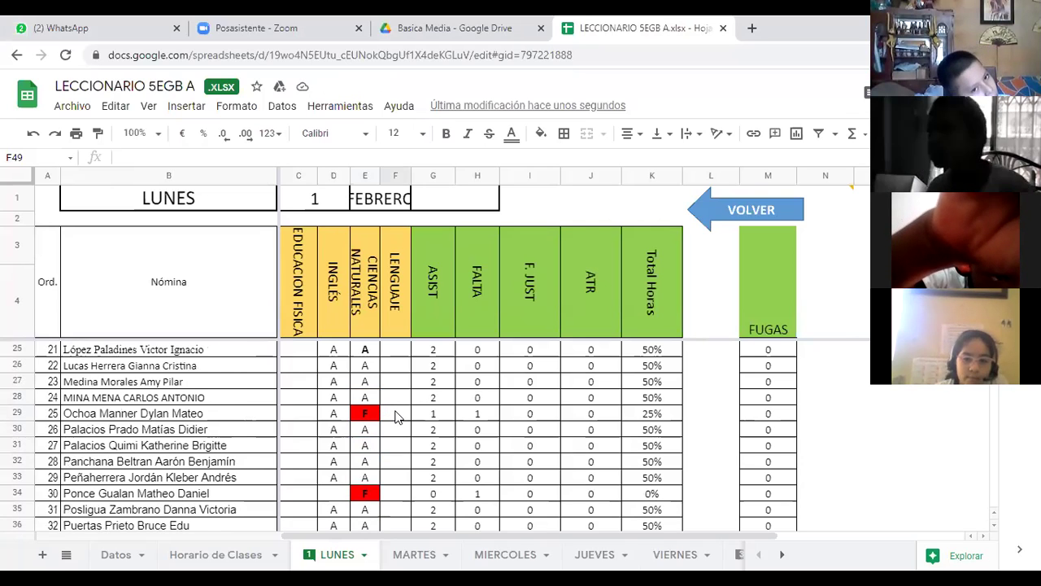
{"action": "scroll", "coordinate": [397, 414], "scroll_direction": "up", "scroll_amount": 2}
{"action": "scroll", "coordinate": [391, 403], "scroll_direction": "up", "scroll_amount": 2}
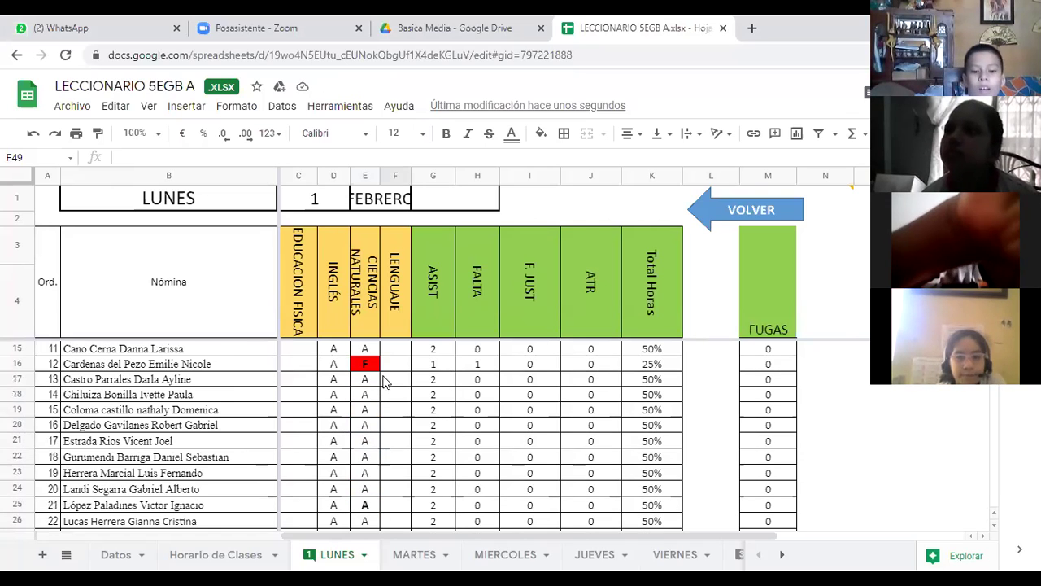
{"action": "scroll", "coordinate": [385, 384], "scroll_direction": "up", "scroll_amount": 3}
{"action": "scroll", "coordinate": [385, 382], "scroll_direction": "up", "scroll_amount": 1}
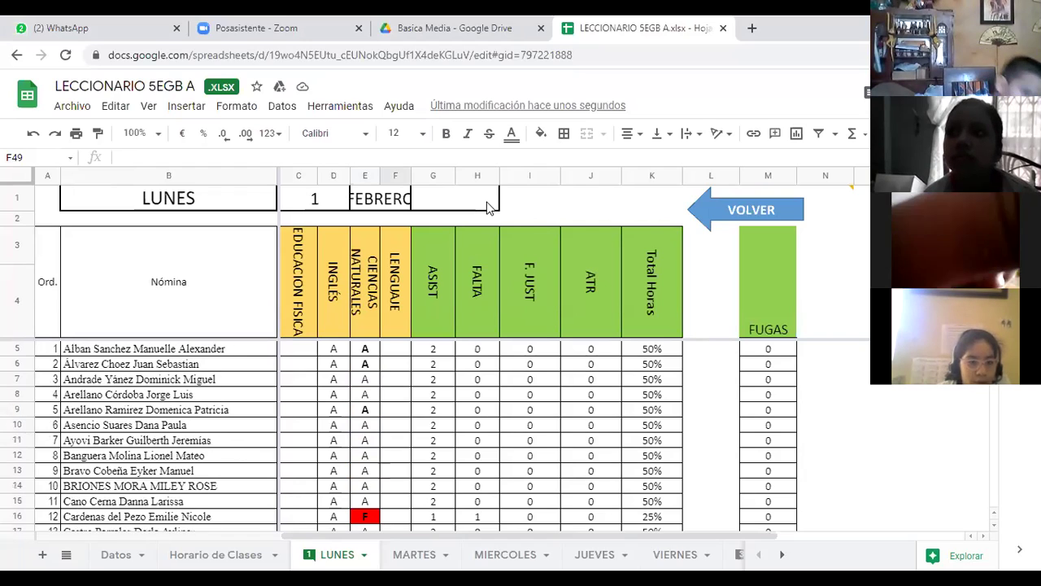